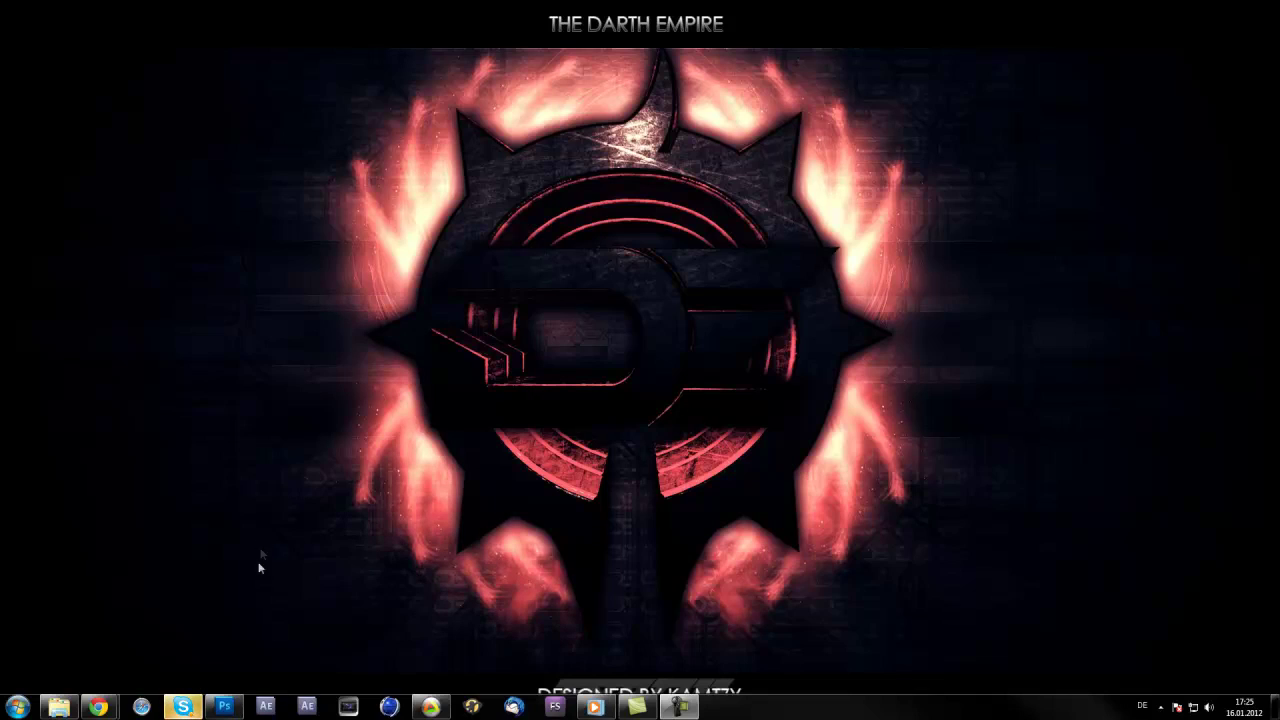
Restore the Photoshop window with the YouTube background design from the taskbar
{"action": "left_click", "coordinate": [226, 707]}
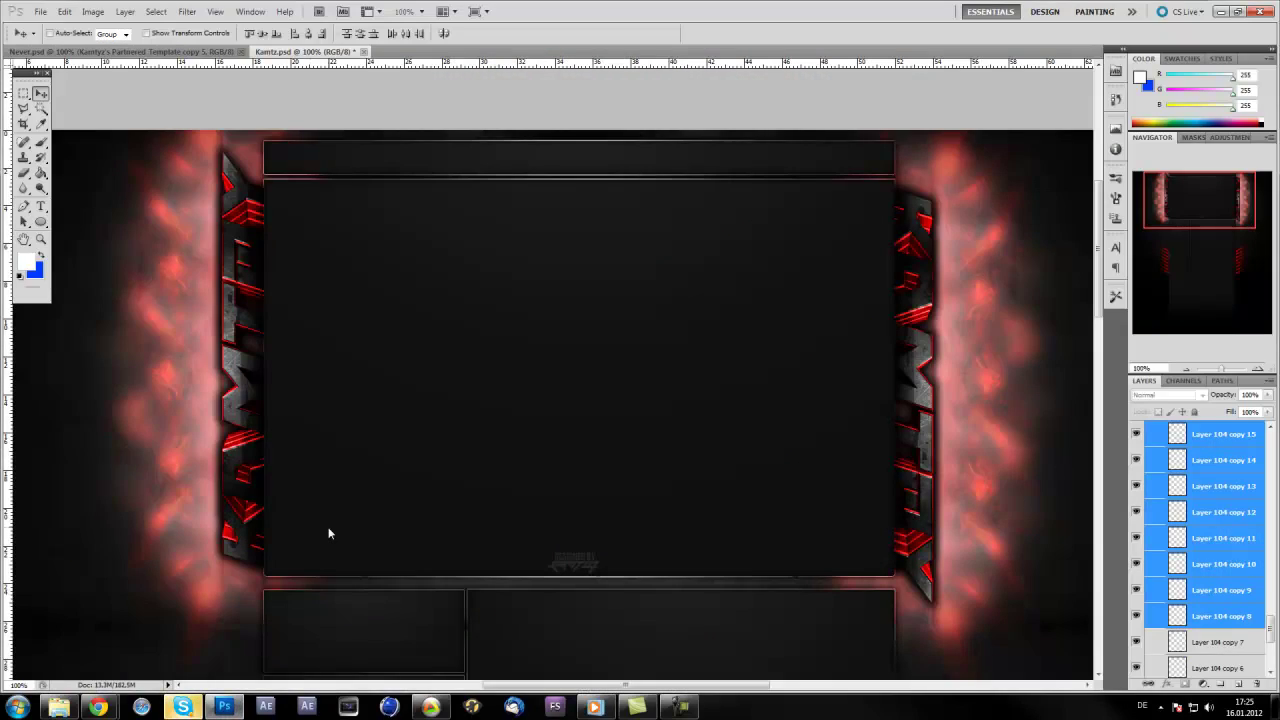
Make Layer 102 copy 5 the active layer in the Layers panel
{"action": "scroll", "coordinate": [328, 533], "scroll_direction": "down", "scroll_amount": 1}
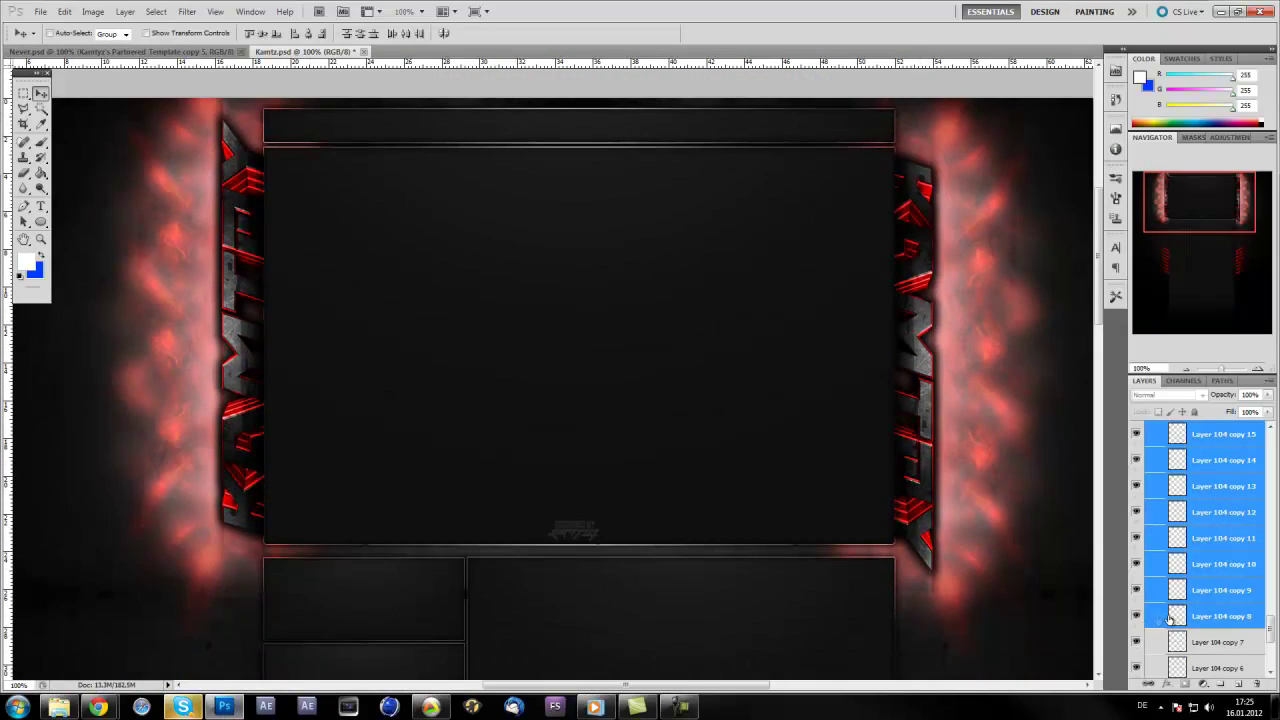
{"action": "scroll", "coordinate": [1160, 618], "scroll_direction": "down", "scroll_amount": 2}
{"action": "scroll", "coordinate": [1160, 618], "scroll_direction": "down", "scroll_amount": 1}
{"action": "left_click", "coordinate": [1220, 639]}
{"action": "scroll", "coordinate": [440, 490], "scroll_direction": "up", "scroll_amount": 2}
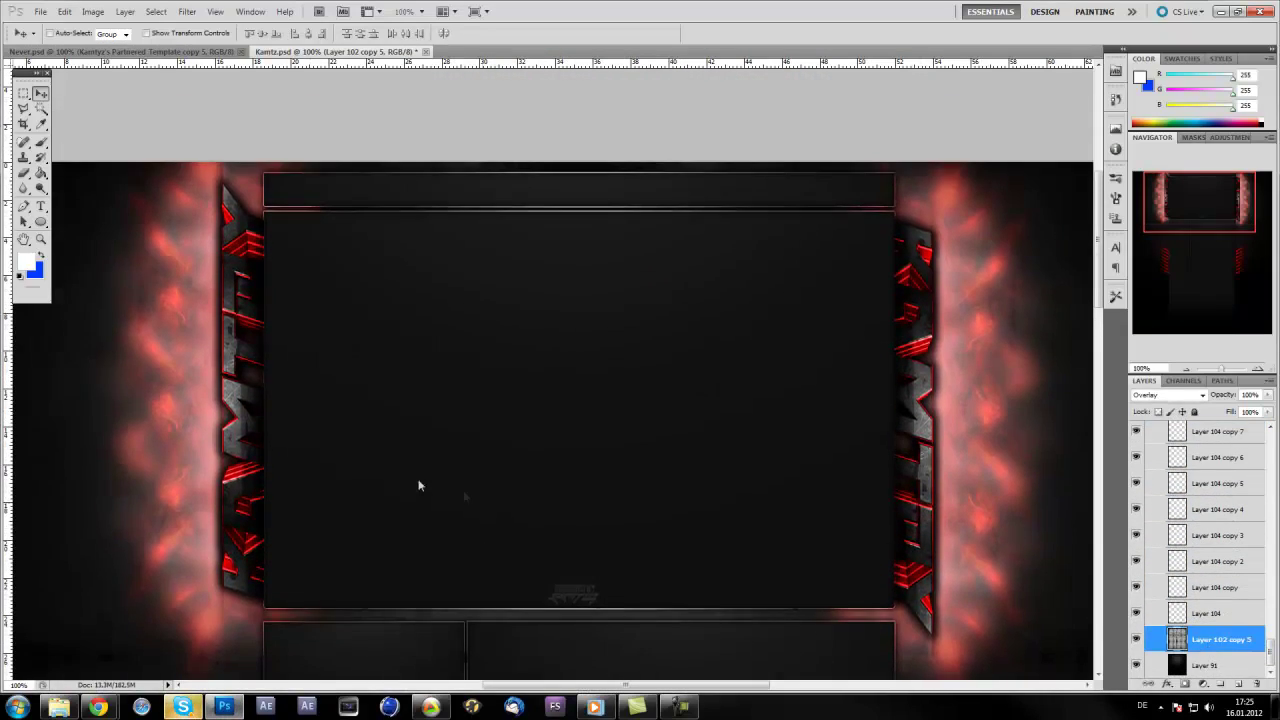
{"action": "scroll", "coordinate": [102, 323], "scroll_direction": "down", "scroll_amount": 2}
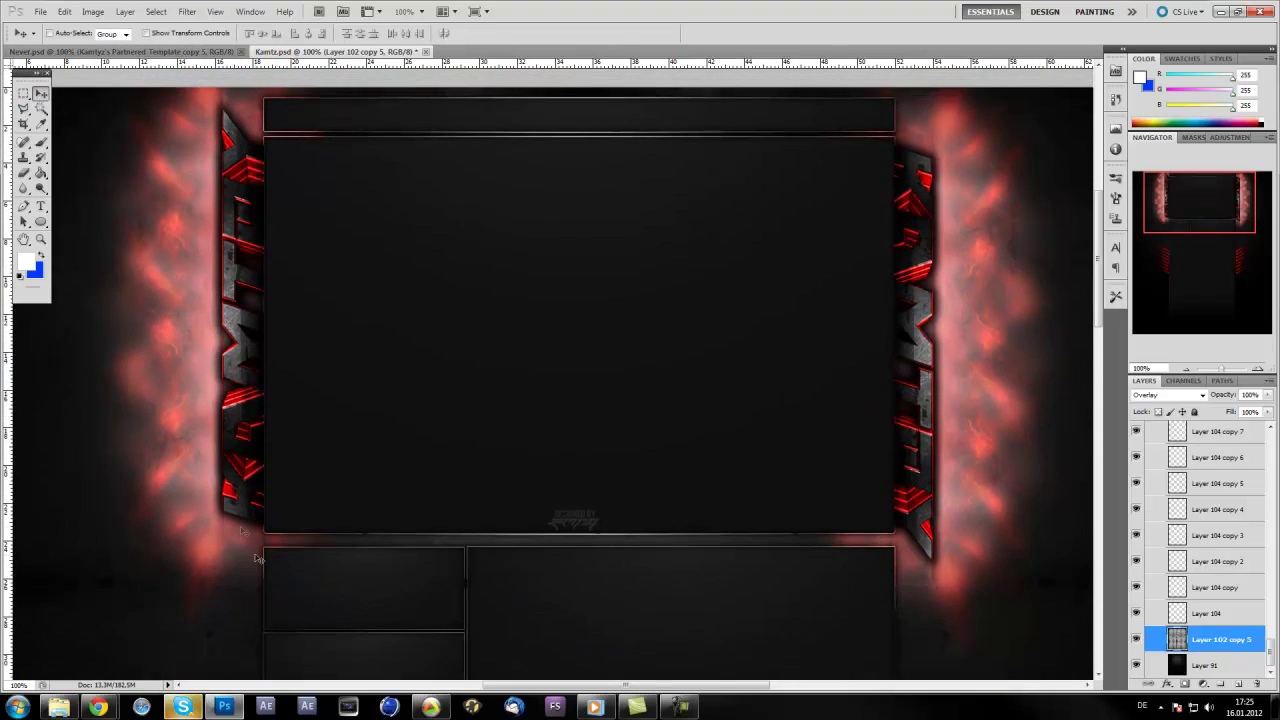
{"action": "scroll", "coordinate": [300, 520], "scroll_direction": "up", "scroll_amount": 2}
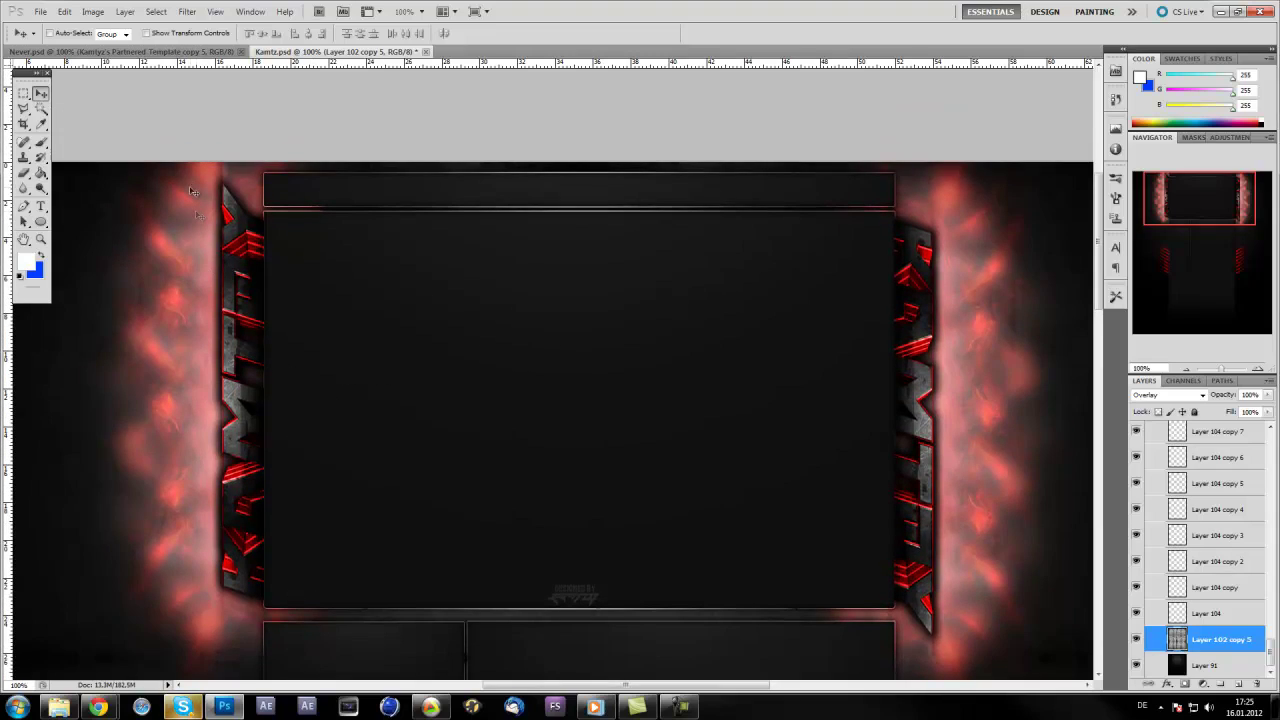
{"action": "left_click", "coordinate": [41, 11]}
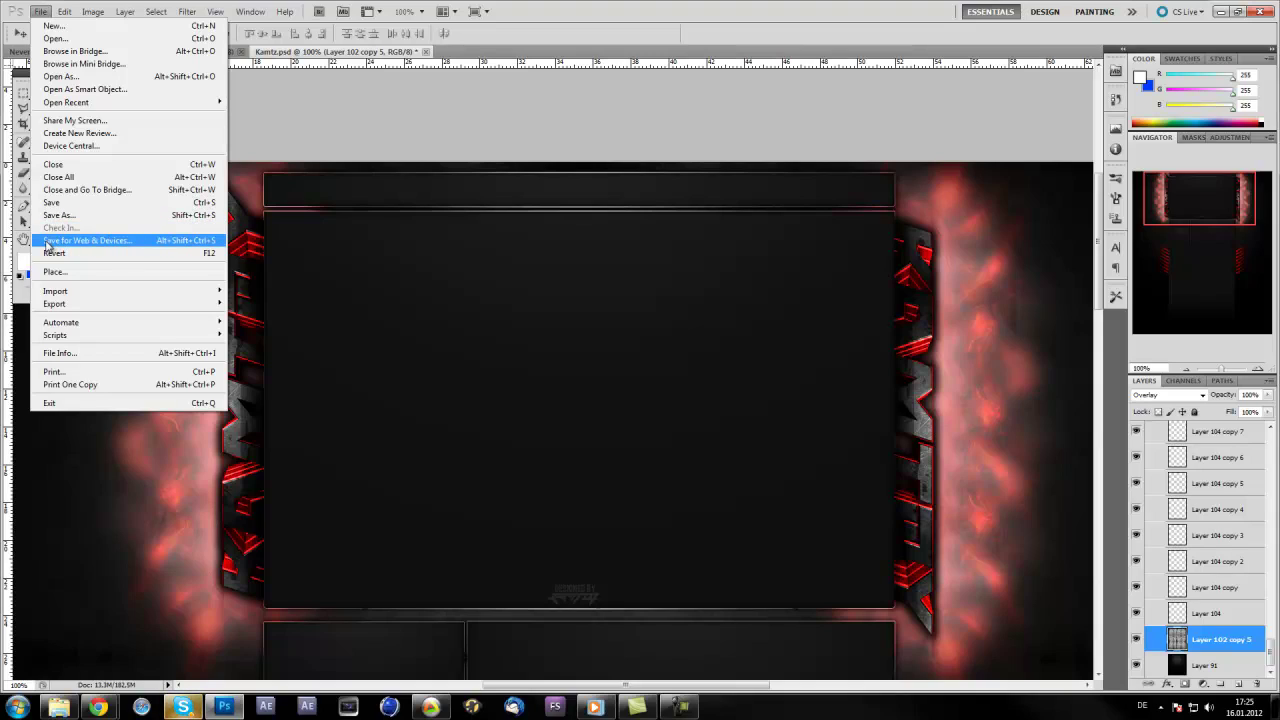
Open Save for Web & Devices with PNG-24 as the output format, previewing 1.119M
{"action": "left_click", "coordinate": [129, 244]}
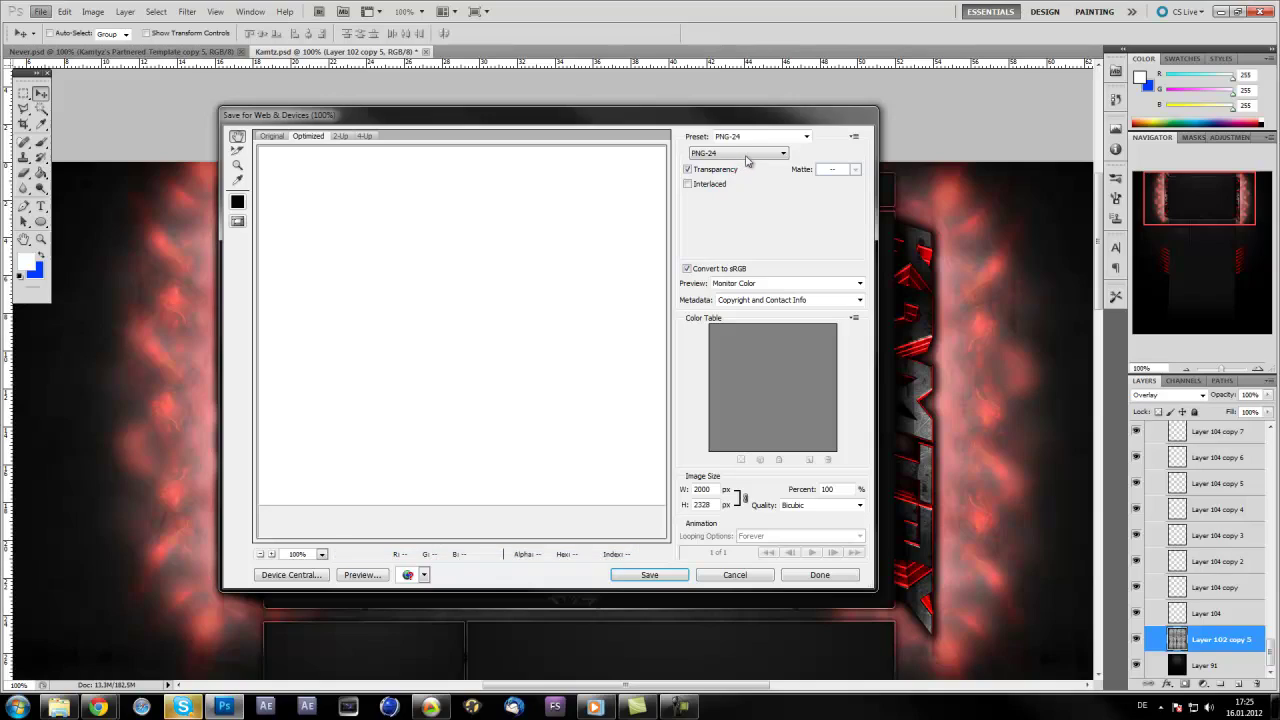
{"action": "left_click", "coordinate": [724, 155]}
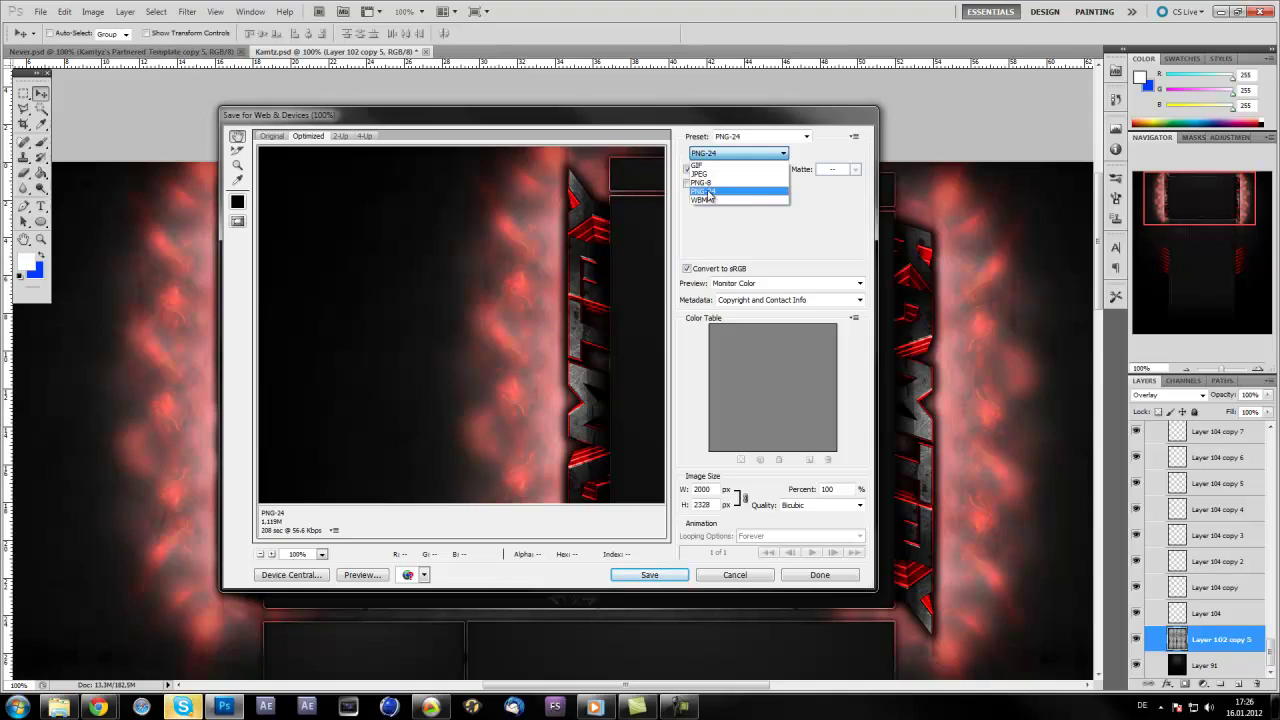
{"action": "left_click", "coordinate": [707, 192]}
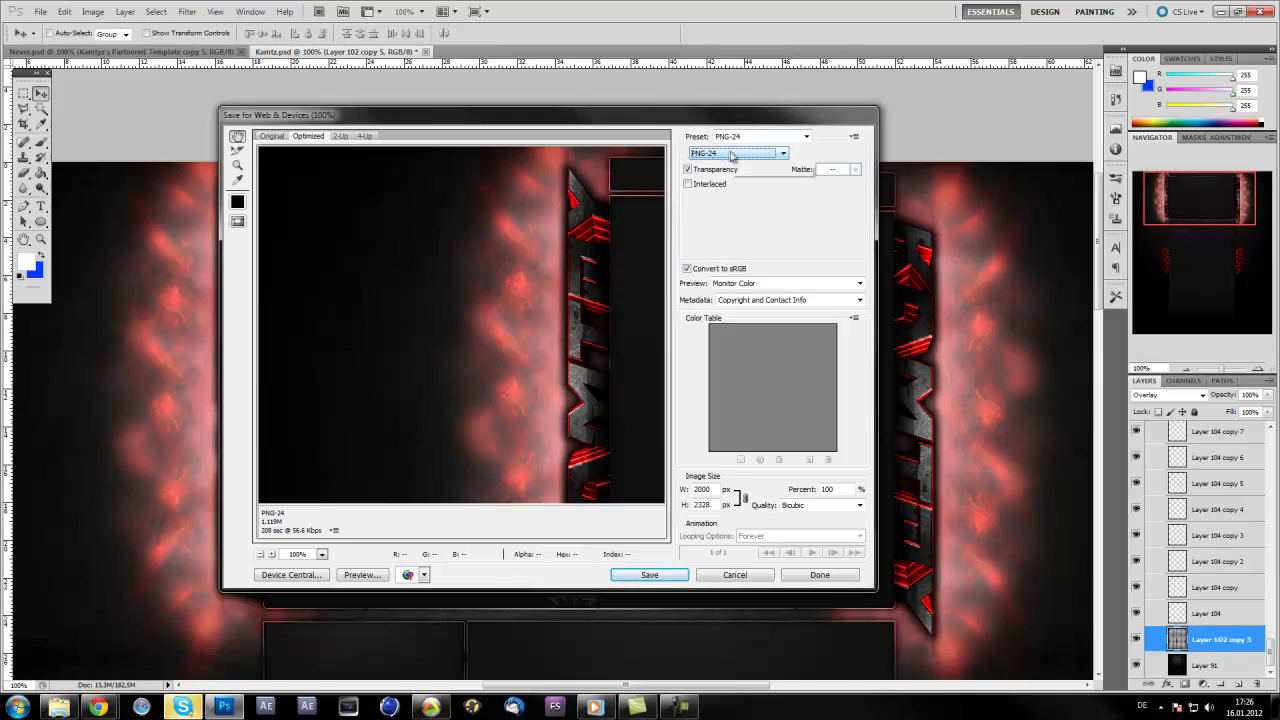
{"action": "left_click", "coordinate": [732, 155]}
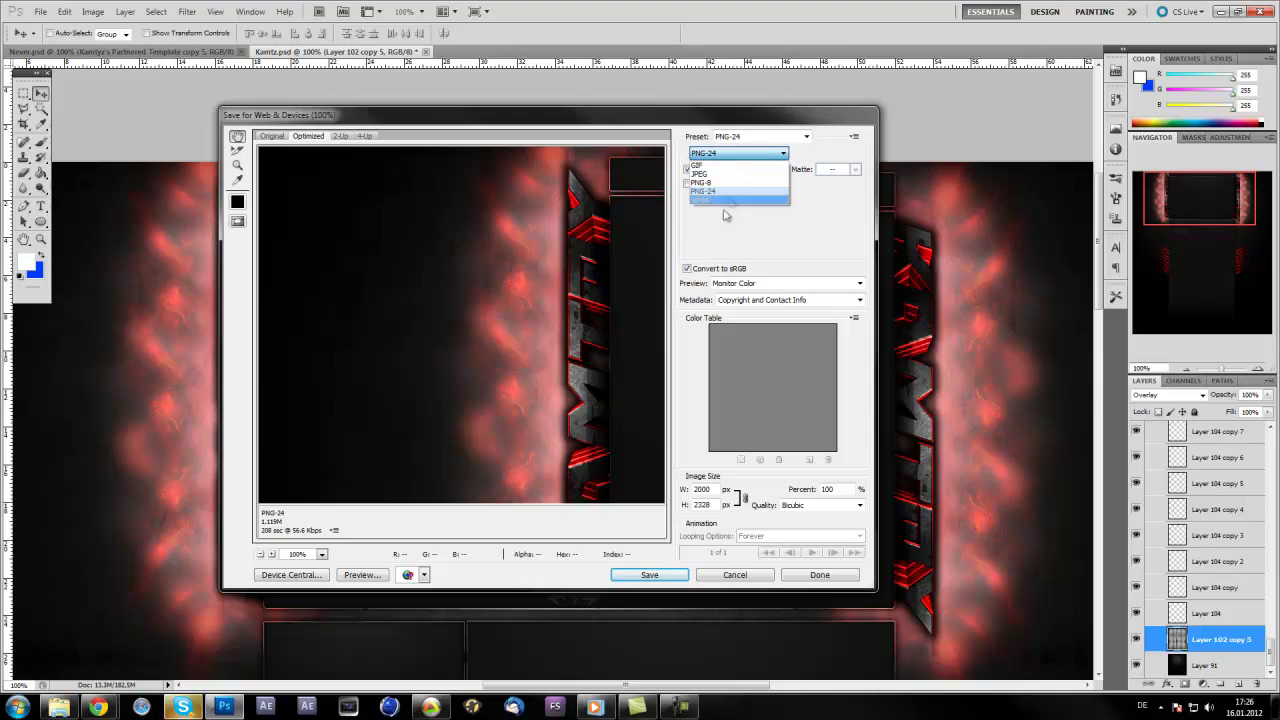
{"action": "left_click", "coordinate": [720, 174]}
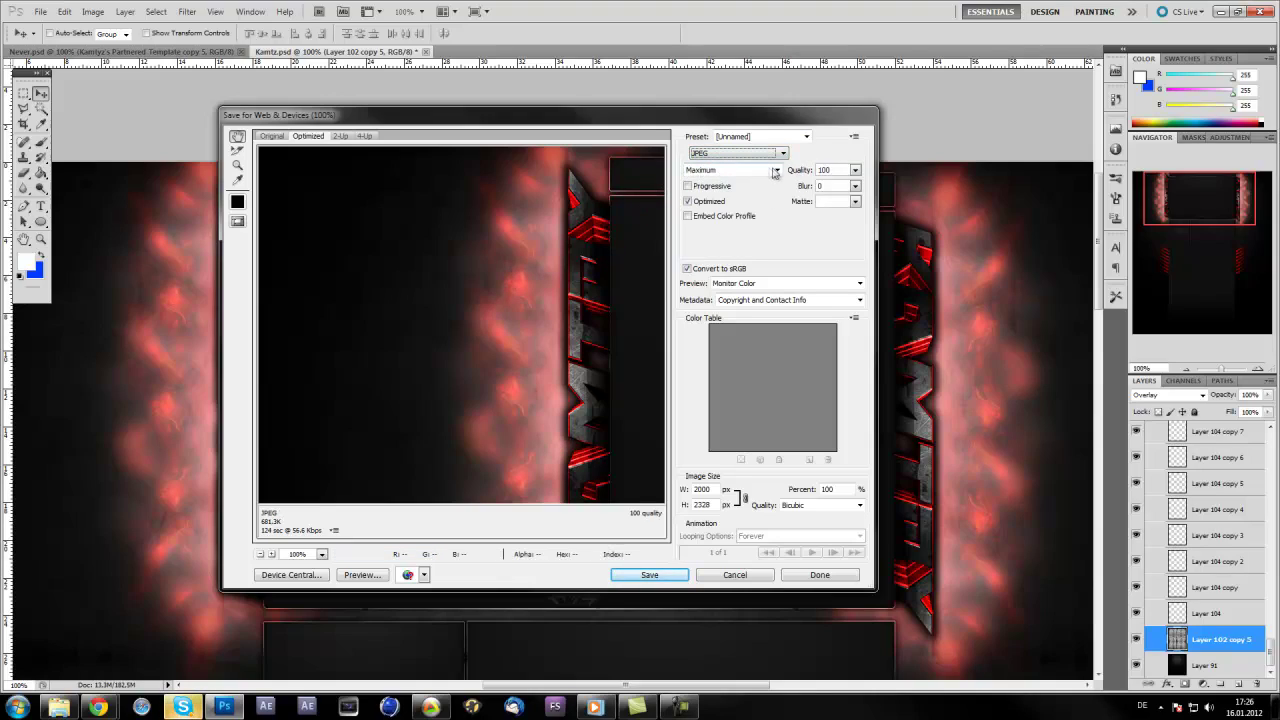
{"action": "left_click", "coordinate": [777, 170]}
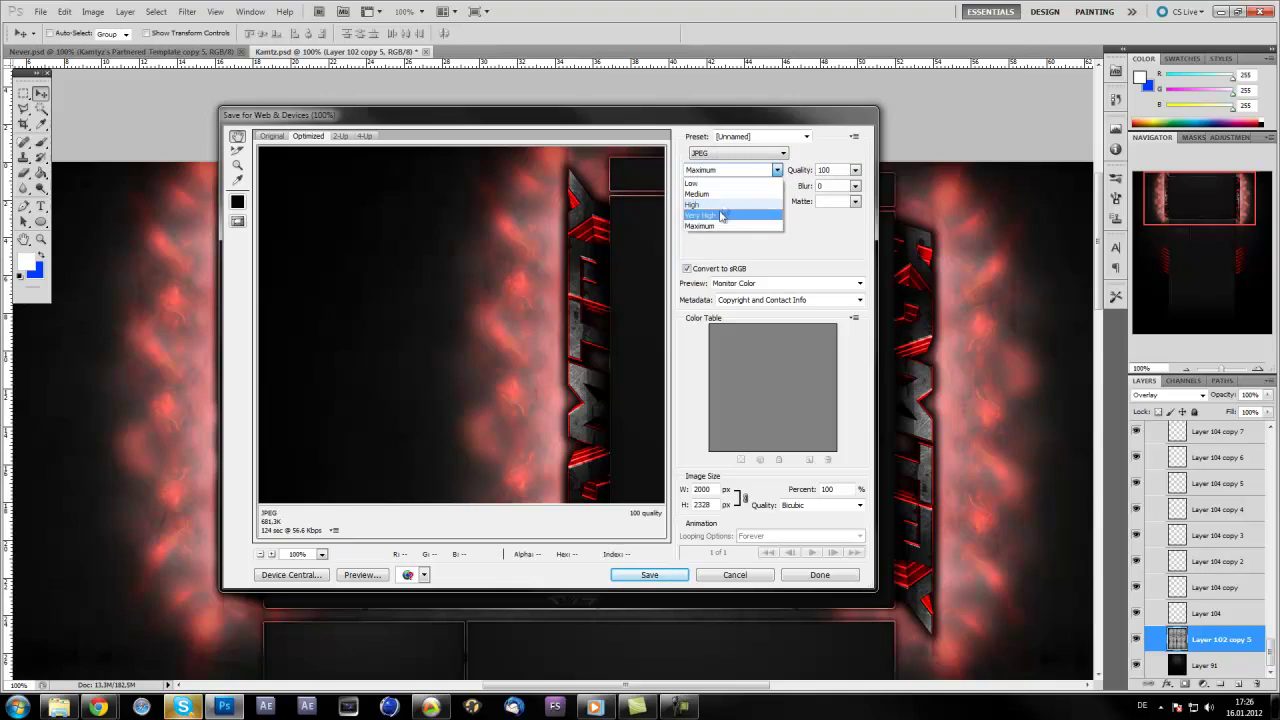
{"action": "left_click", "coordinate": [777, 171]}
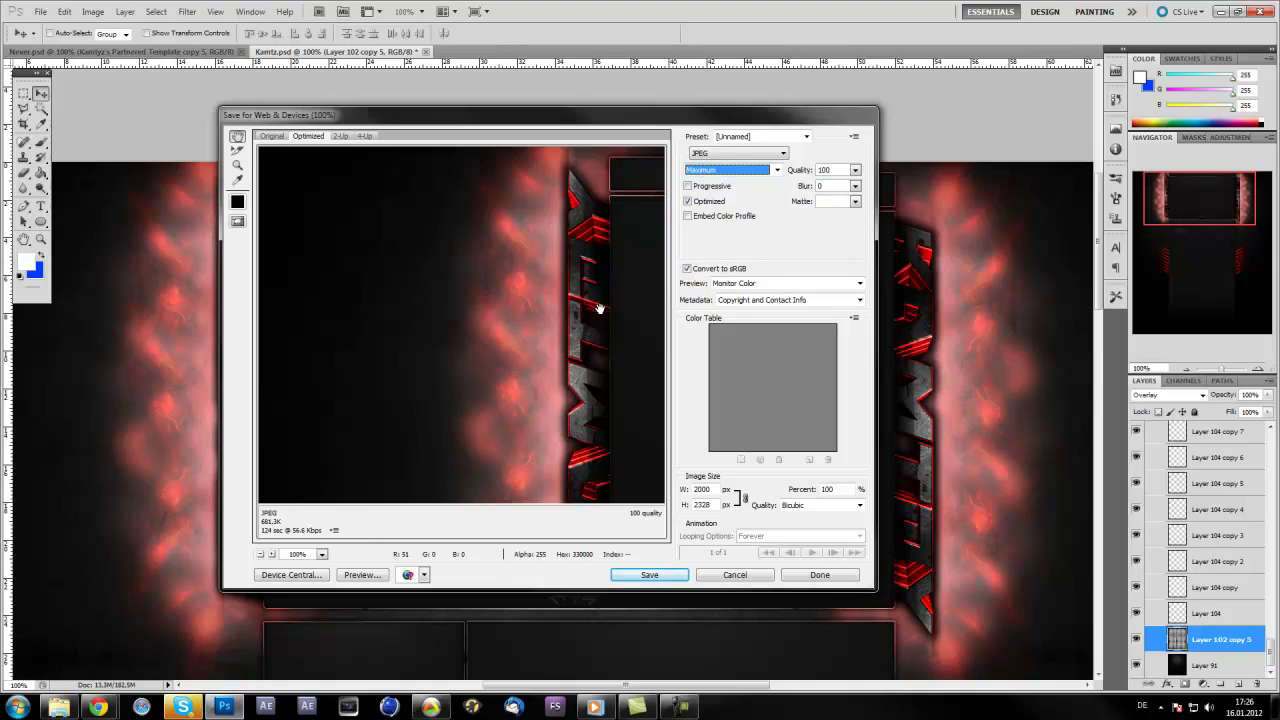
{"action": "left_click_drag", "start_coordinate": [598, 308], "coordinate": [388, 493]}
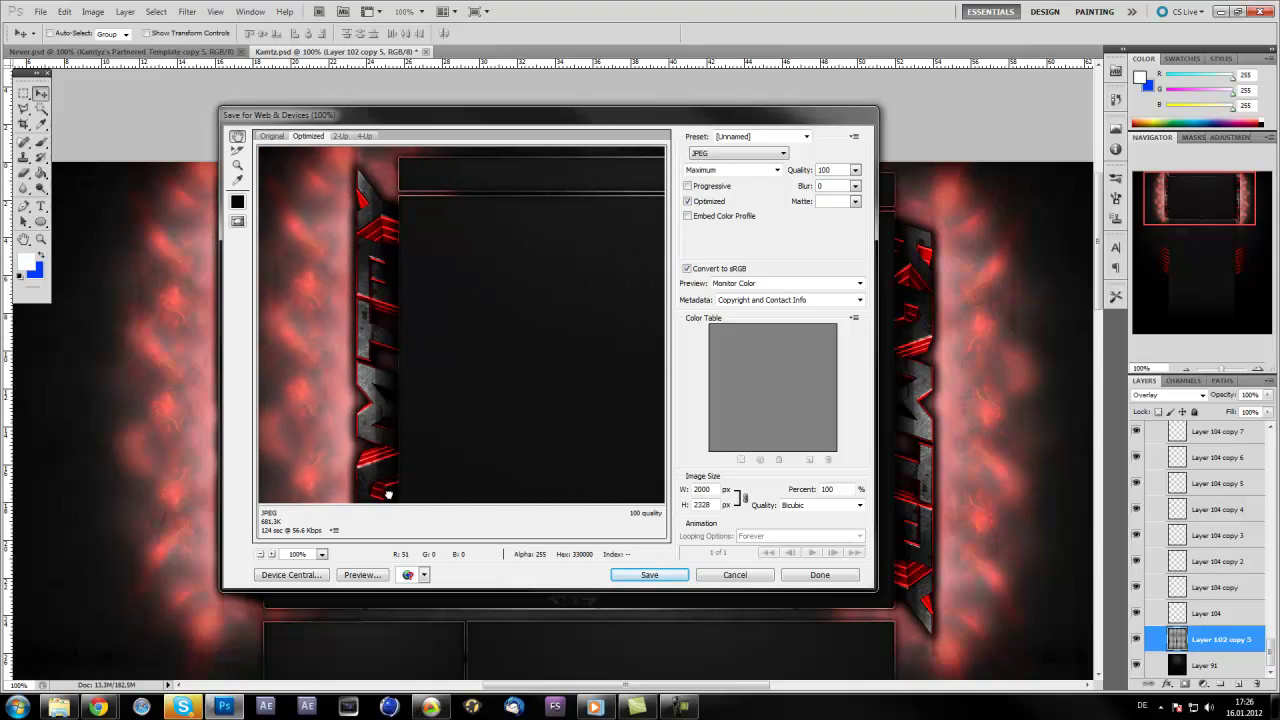
{"action": "left_click_drag", "start_coordinate": [466, 251], "coordinate": [640, 250]}
{"action": "left_click", "coordinate": [738, 153]}
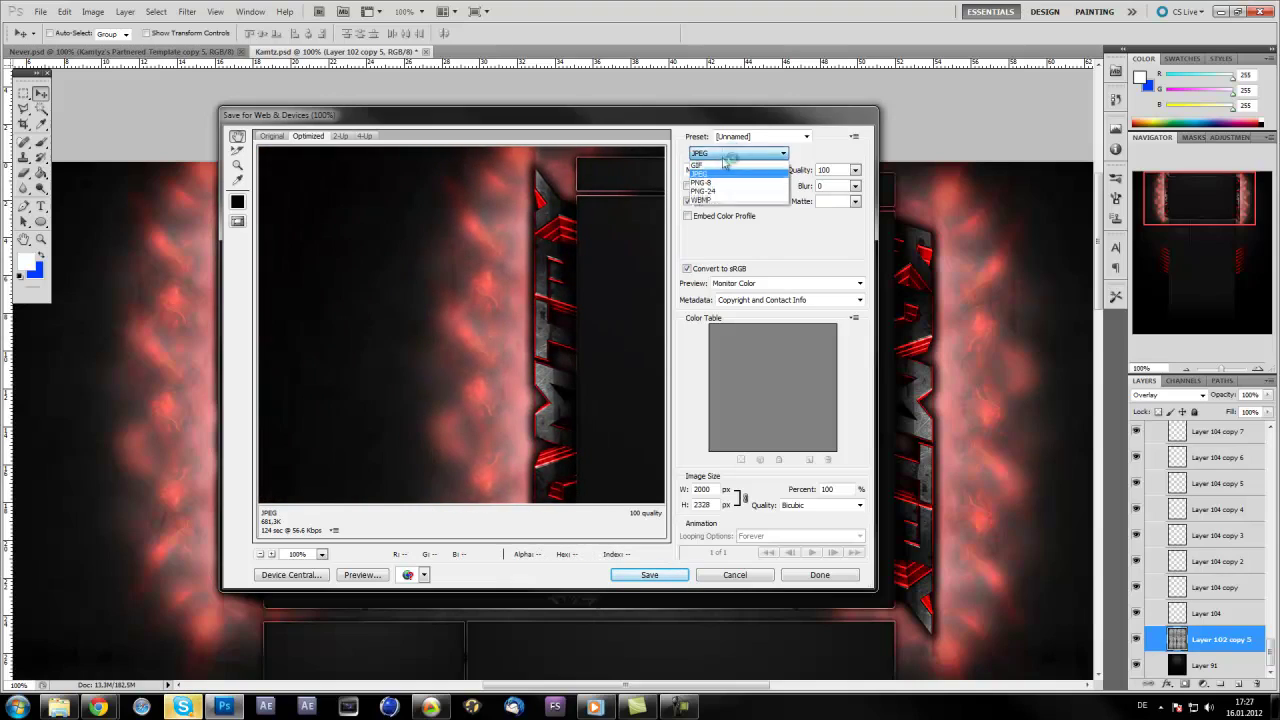
{"action": "left_click", "coordinate": [724, 192]}
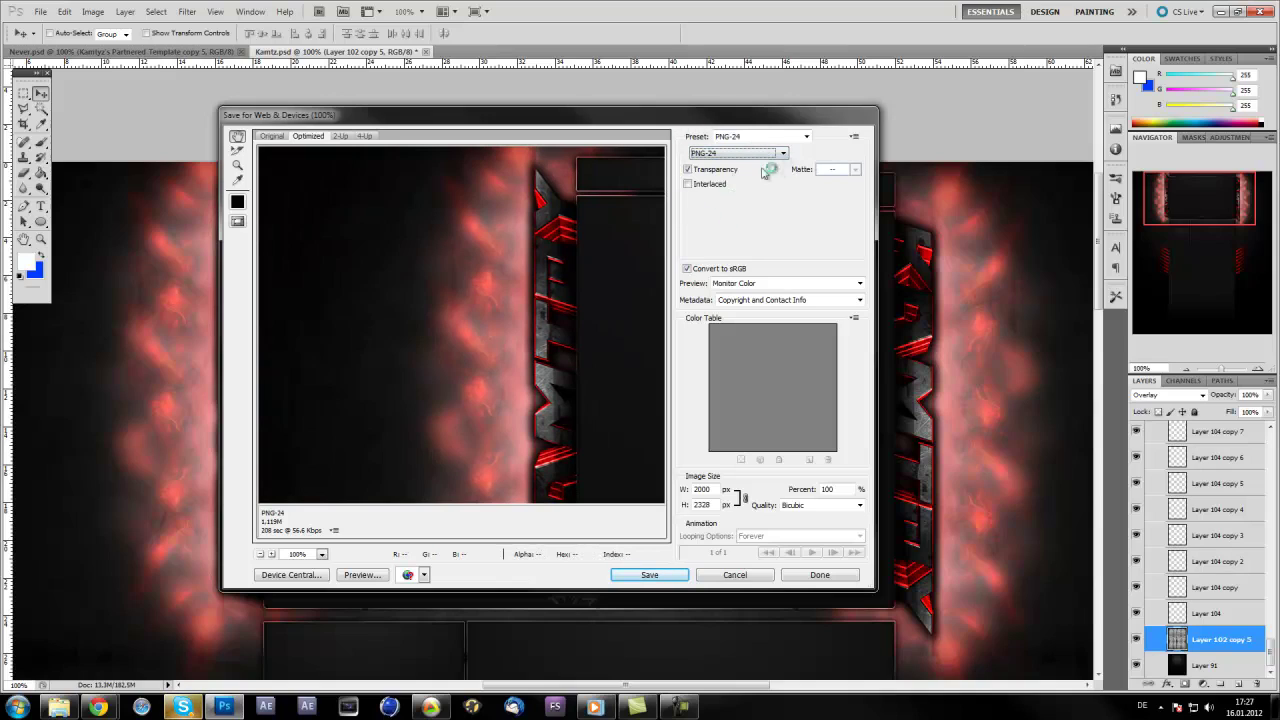
Close the web export dialog without saving and look over the banner canvas
{"action": "left_click", "coordinate": [735, 575]}
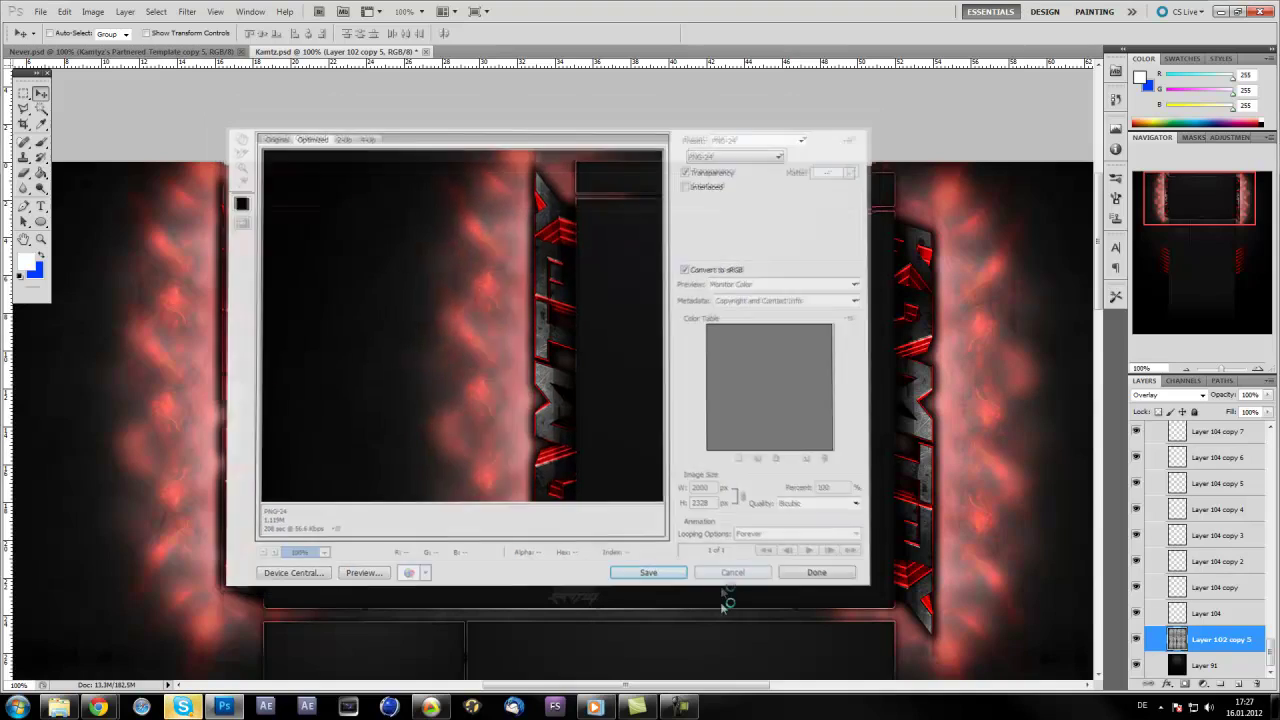
{"action": "left_click_drag", "start_coordinate": [664, 684], "coordinate": [604, 667]}
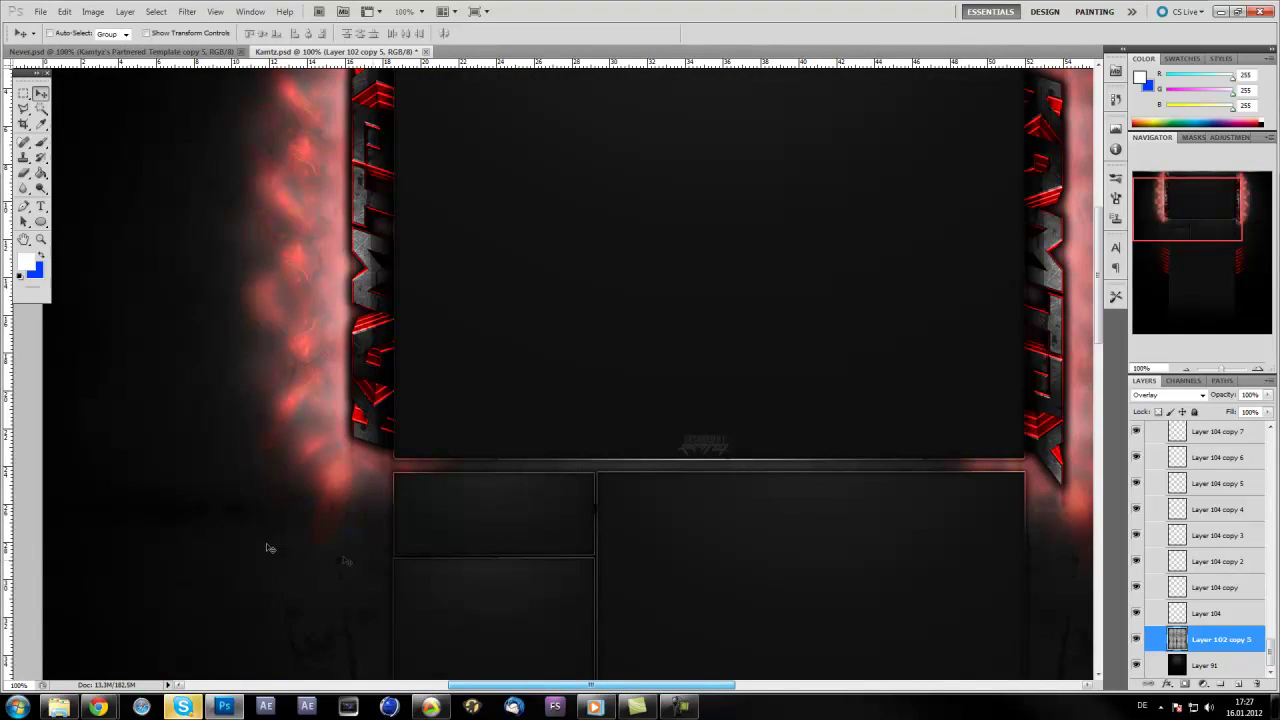
{"action": "scroll", "coordinate": [269, 548], "scroll_direction": "up", "scroll_amount": 3}
{"action": "scroll", "coordinate": [163, 484], "scroll_direction": "down", "scroll_amount": 2}
{"action": "scroll", "coordinate": [640, 586], "scroll_direction": "down", "scroll_amount": 2}
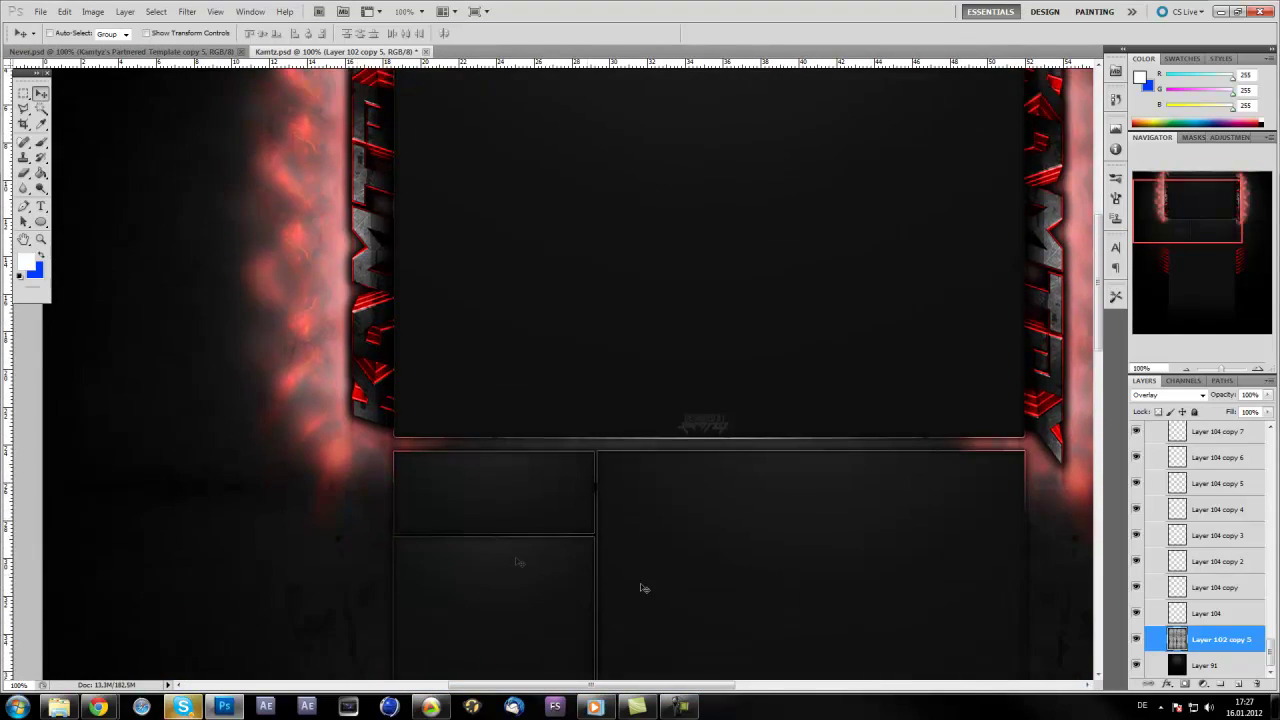
{"action": "scroll", "coordinate": [640, 586], "scroll_direction": "down", "scroll_amount": 1}
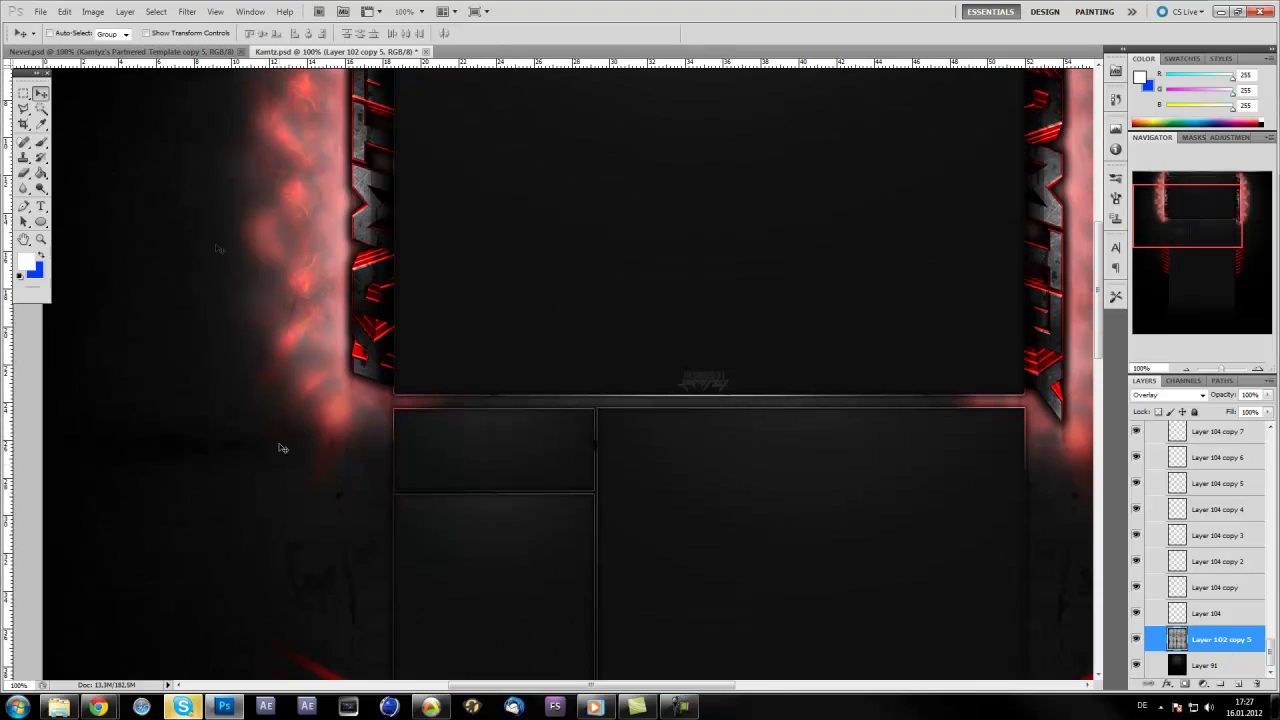
Switch to the Eraser and erase parts of the banner's side textures
{"action": "left_click", "coordinate": [22, 174]}
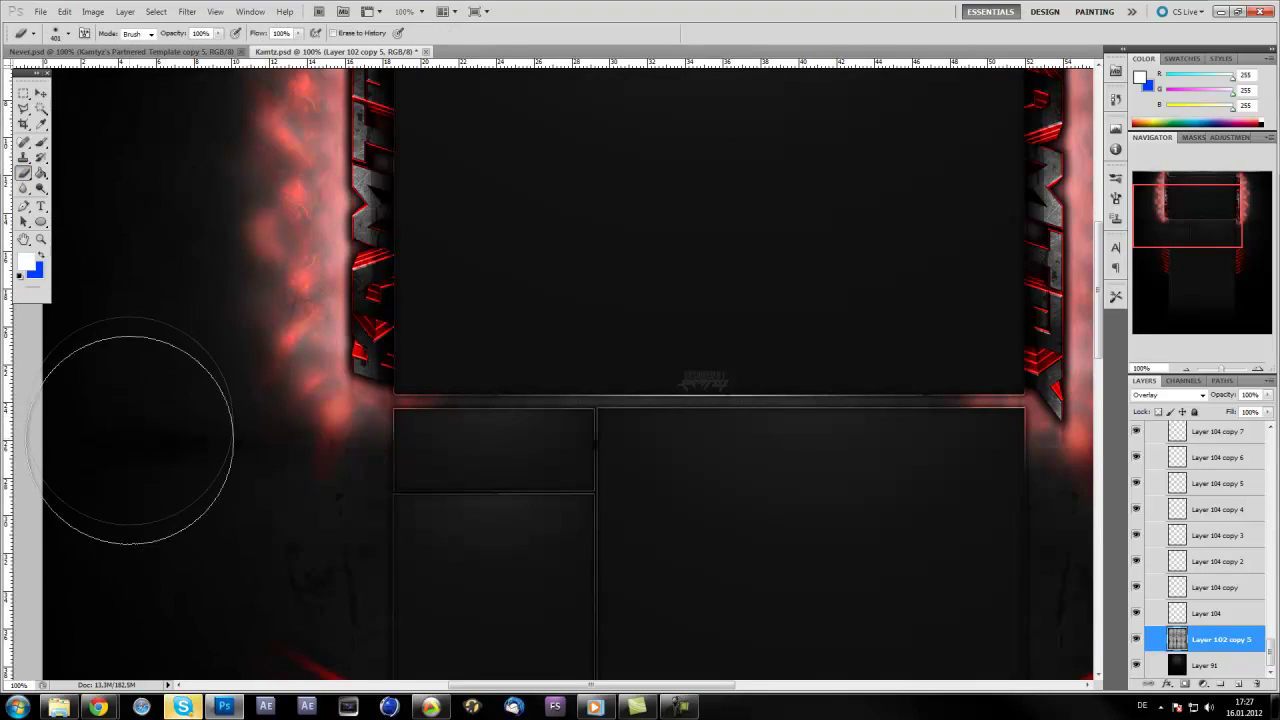
{"action": "scroll", "coordinate": [86, 343], "scroll_direction": "up", "scroll_amount": 3}
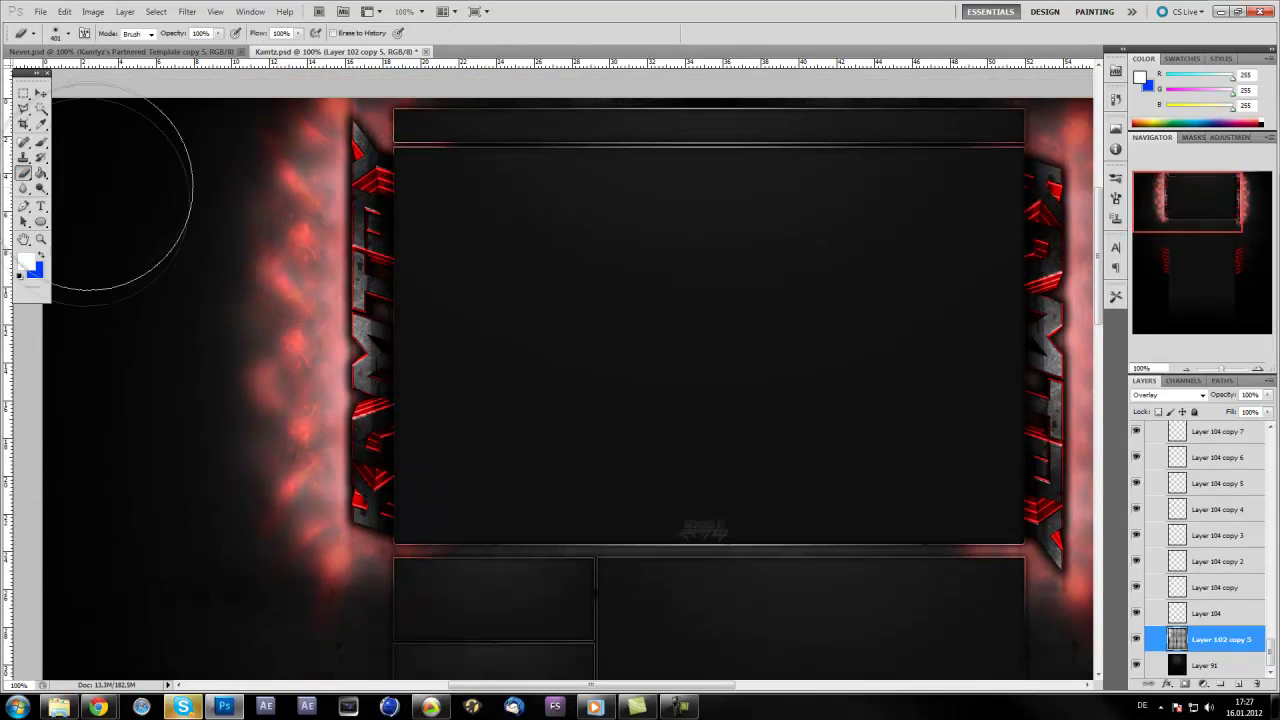
{"action": "scroll", "coordinate": [121, 423], "scroll_direction": "down", "scroll_amount": 3}
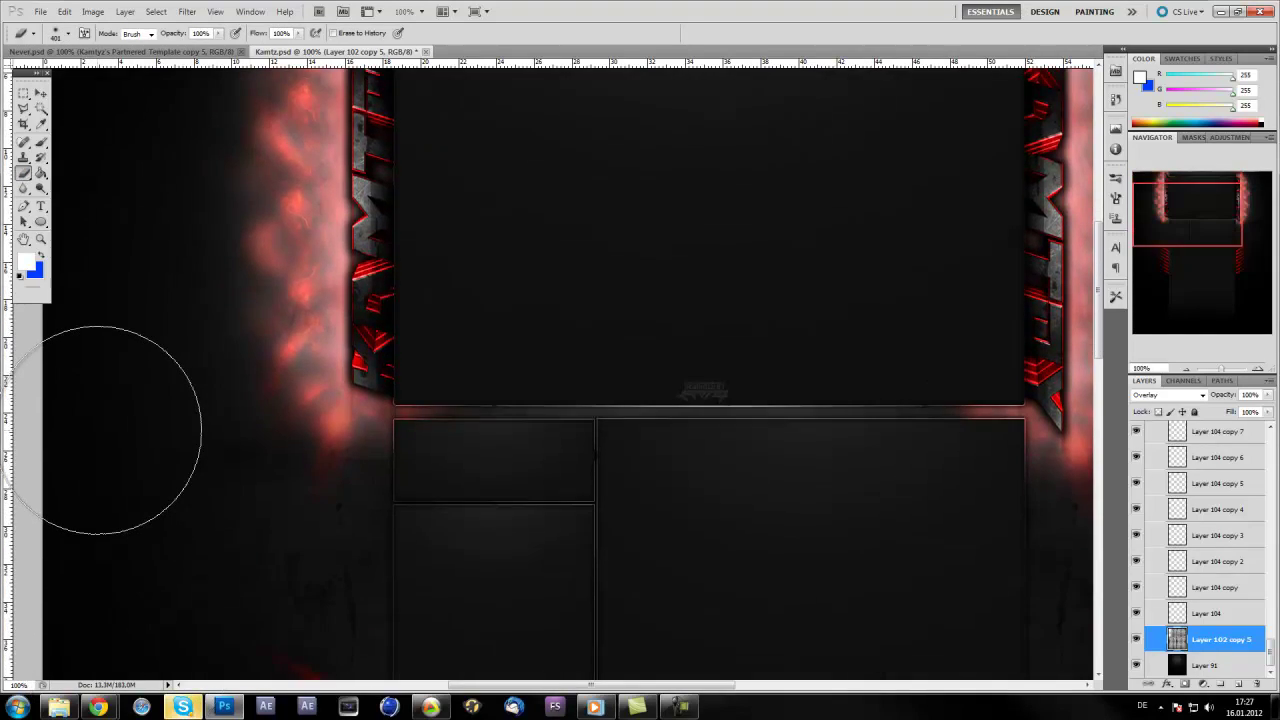
{"action": "scroll", "coordinate": [142, 478], "scroll_direction": "down", "scroll_amount": 1}
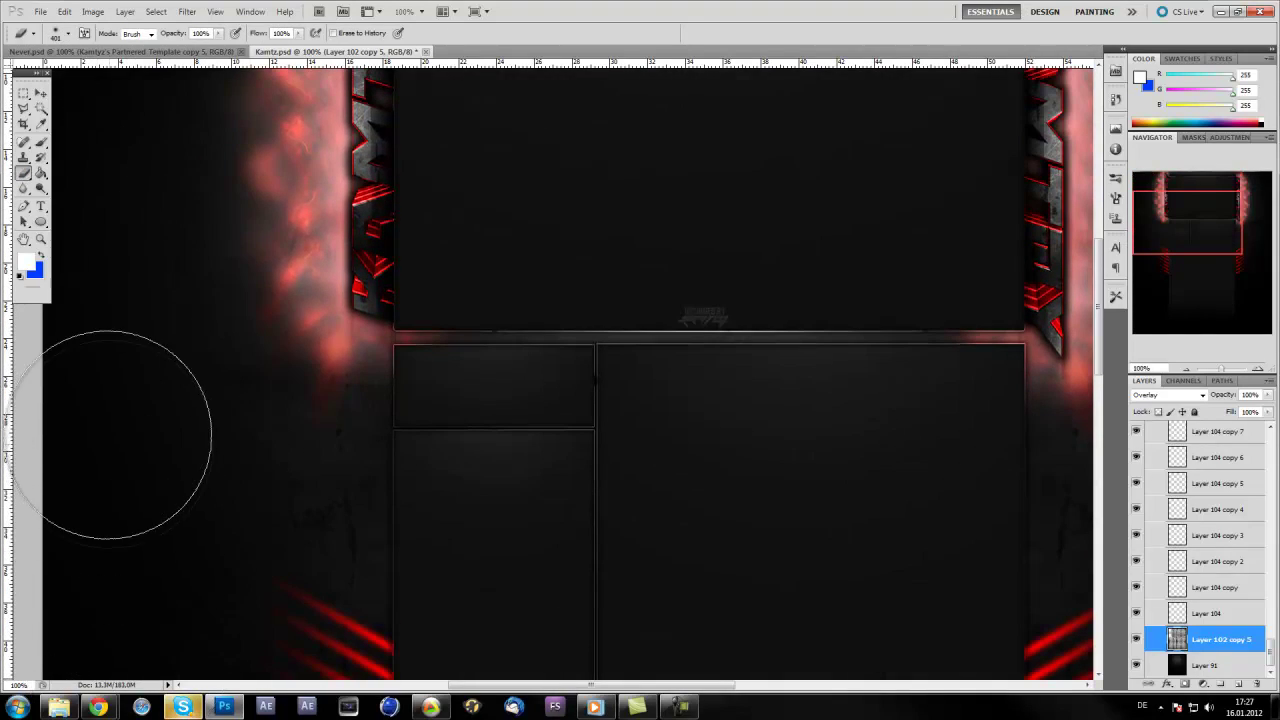
{"action": "scroll", "coordinate": [110, 420], "scroll_direction": "down", "scroll_amount": 3}
{"action": "scroll", "coordinate": [127, 390], "scroll_direction": "down", "scroll_amount": 2}
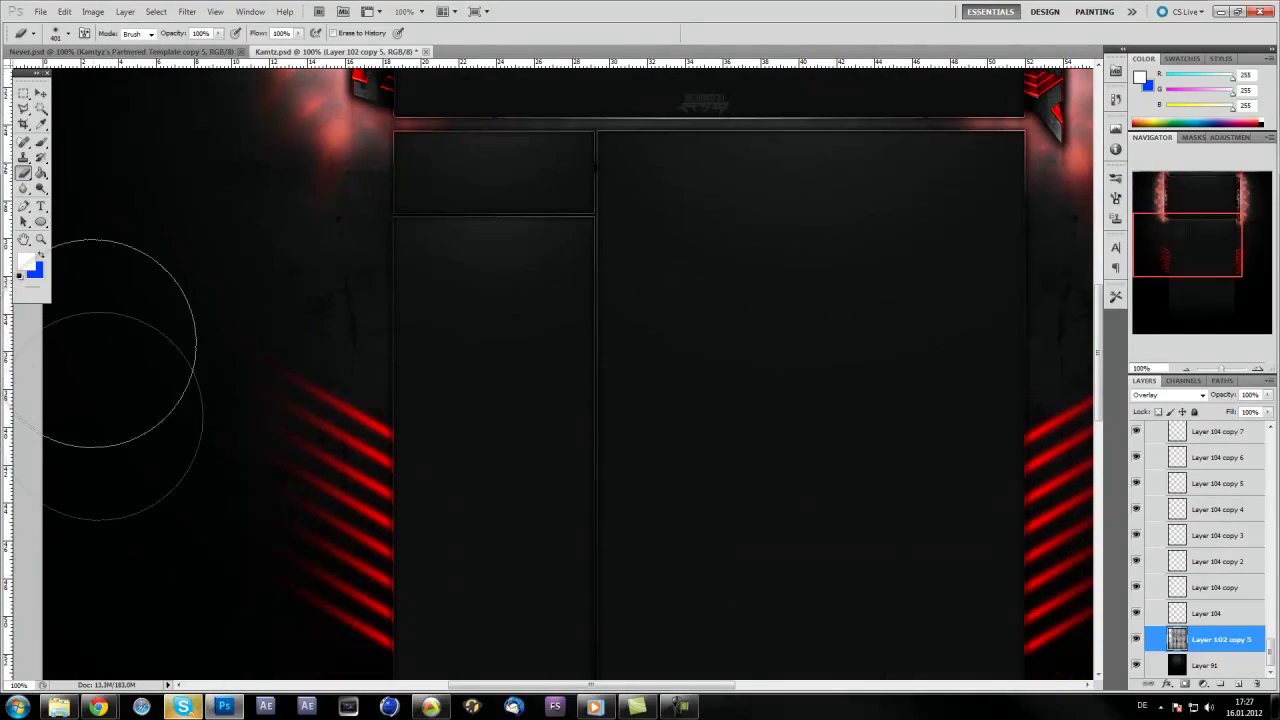
{"action": "scroll", "coordinate": [118, 342], "scroll_direction": "down", "scroll_amount": 2}
{"action": "scroll", "coordinate": [118, 342], "scroll_direction": "down", "scroll_amount": 2}
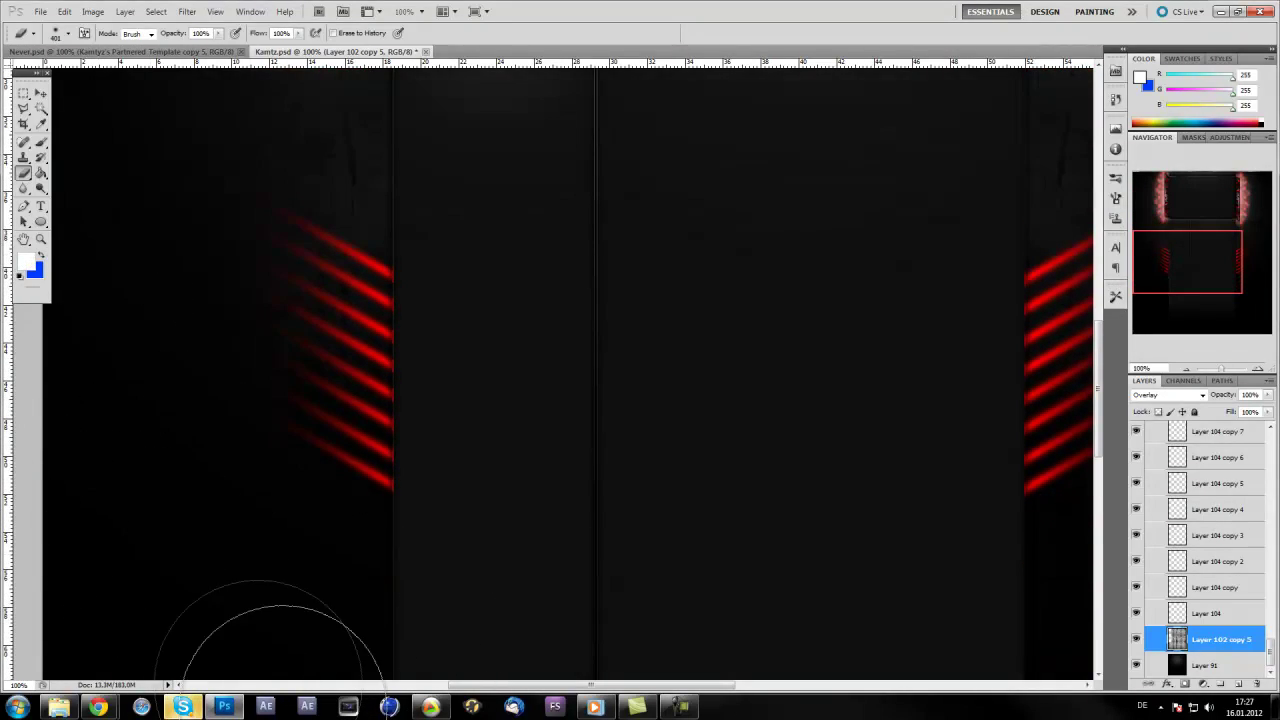
{"action": "scroll", "coordinate": [177, 543], "scroll_direction": "down", "scroll_amount": 3}
{"action": "scroll", "coordinate": [314, 529], "scroll_direction": "down", "scroll_amount": 2}
{"action": "scroll", "coordinate": [406, 580], "scroll_direction": "down", "scroll_amount": 1}
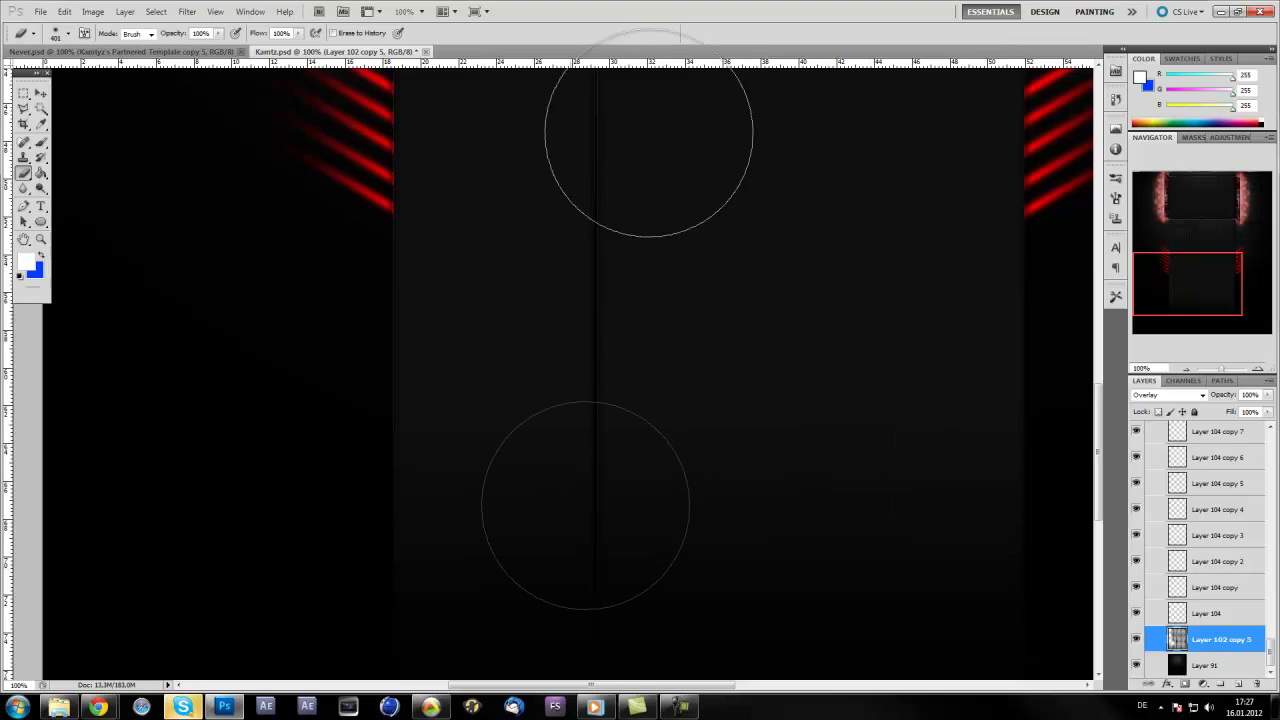
{"action": "scroll", "coordinate": [600, 260], "scroll_direction": "up", "scroll_amount": 1}
{"action": "scroll", "coordinate": [617, 230], "scroll_direction": "up", "scroll_amount": 3}
{"action": "scroll", "coordinate": [605, 300], "scroll_direction": "up", "scroll_amount": 2}
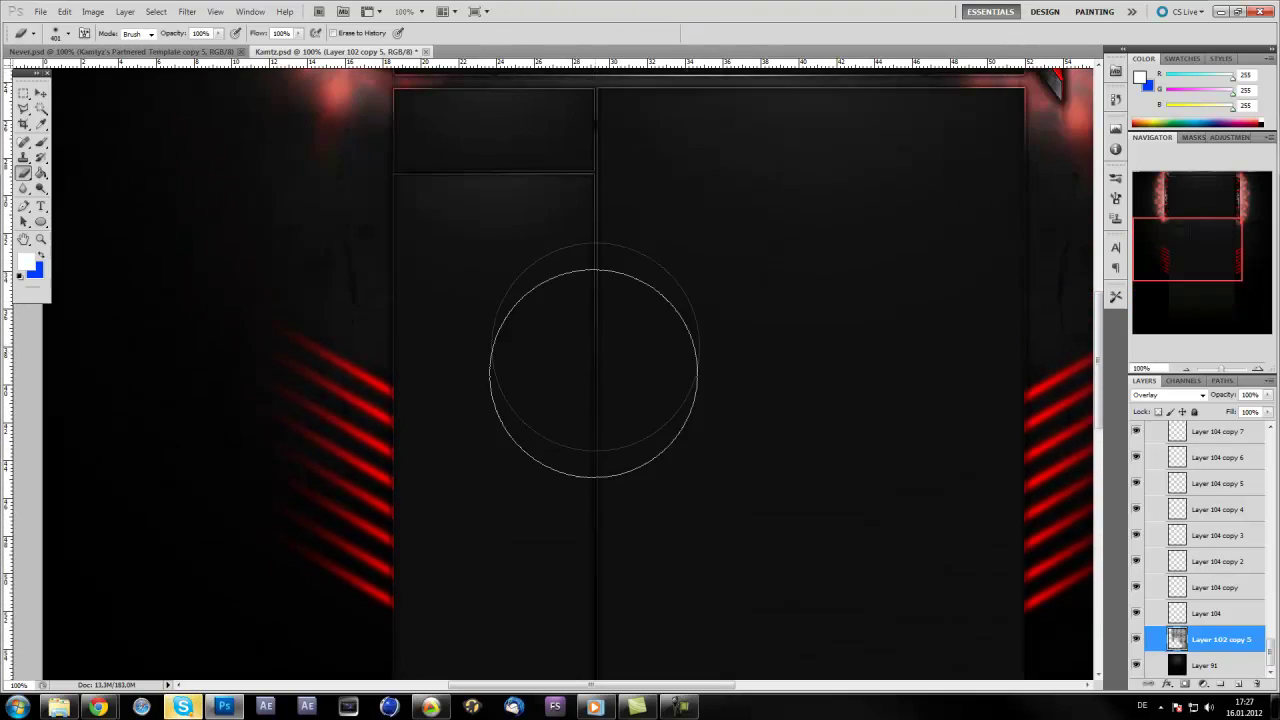
{"action": "scroll", "coordinate": [583, 330], "scroll_direction": "up", "scroll_amount": 2}
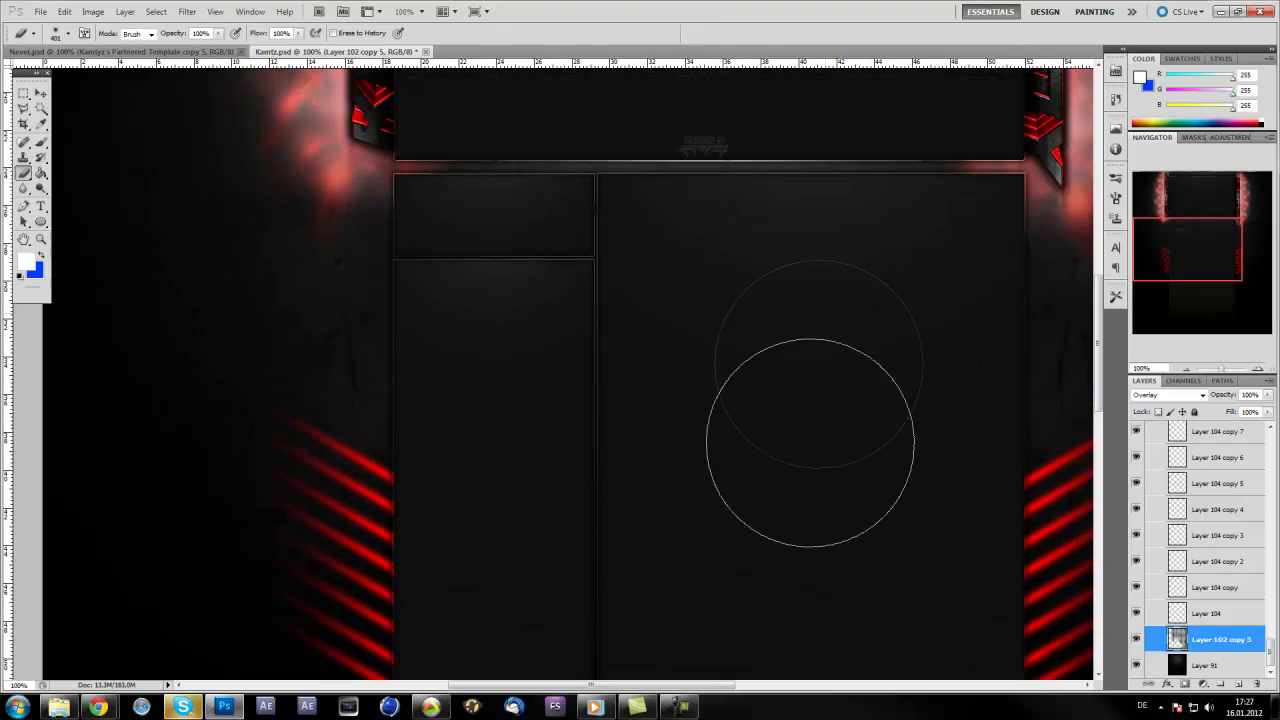
{"action": "scroll", "coordinate": [808, 454], "scroll_direction": "down", "scroll_amount": 3}
{"action": "scroll", "coordinate": [808, 454], "scroll_direction": "down", "scroll_amount": 2}
{"action": "scroll", "coordinate": [808, 454], "scroll_direction": "down", "scroll_amount": 1}
{"action": "scroll", "coordinate": [823, 464], "scroll_direction": "down", "scroll_amount": 2}
{"action": "left_click_drag", "start_coordinate": [640, 685], "coordinate": [815, 685]}
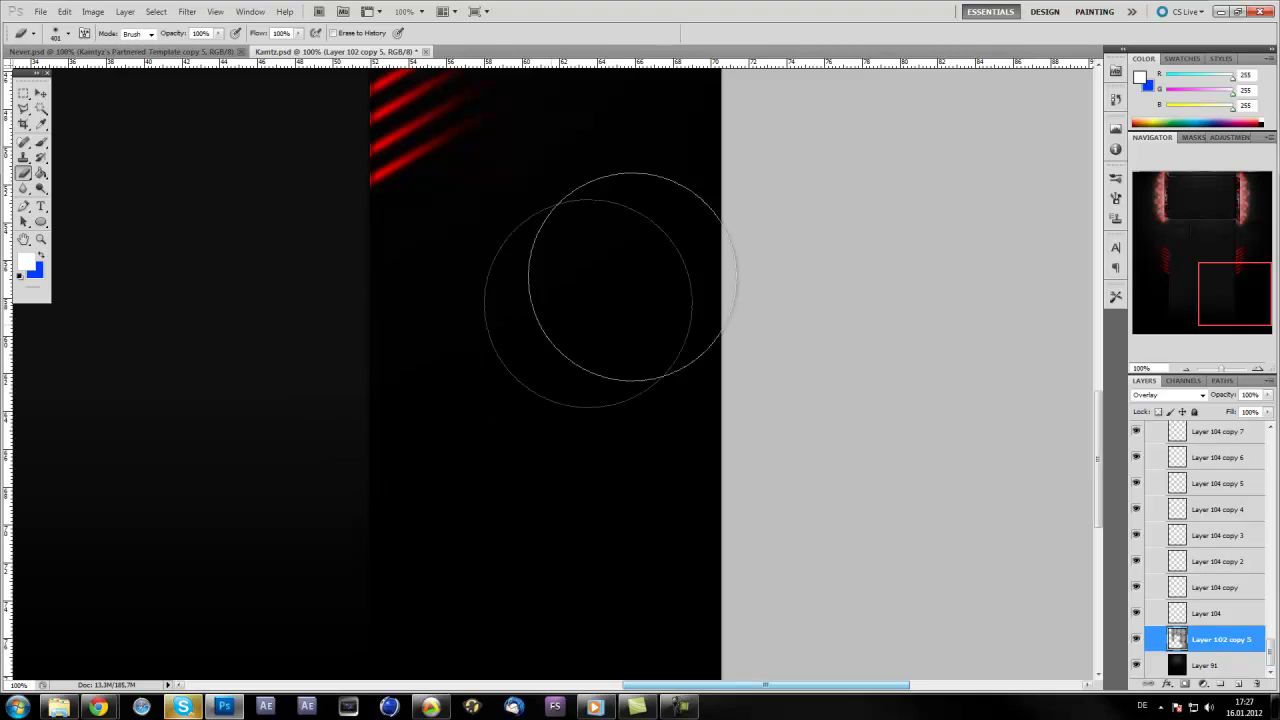
{"action": "scroll", "coordinate": [543, 420], "scroll_direction": "up", "scroll_amount": 2}
{"action": "scroll", "coordinate": [600, 471], "scroll_direction": "up", "scroll_amount": 3}
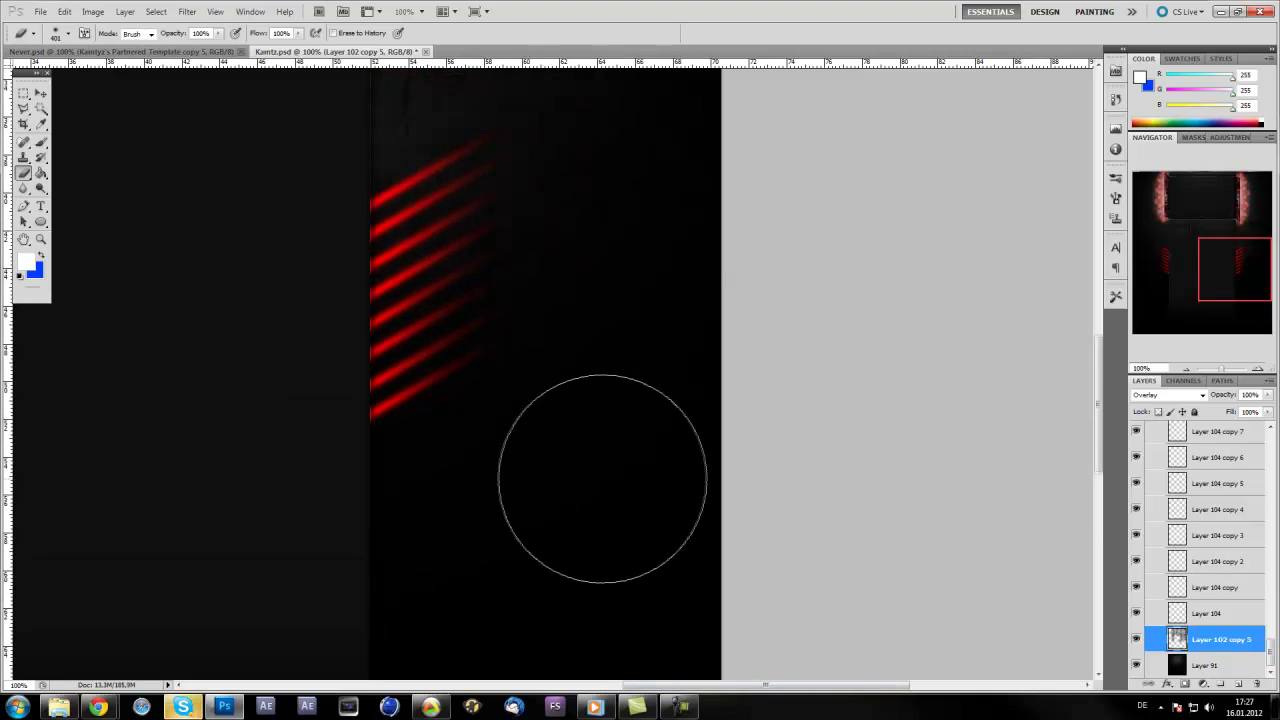
{"action": "scroll", "coordinate": [656, 535], "scroll_direction": "up", "scroll_amount": 2}
{"action": "scroll", "coordinate": [674, 440], "scroll_direction": "up", "scroll_amount": 2}
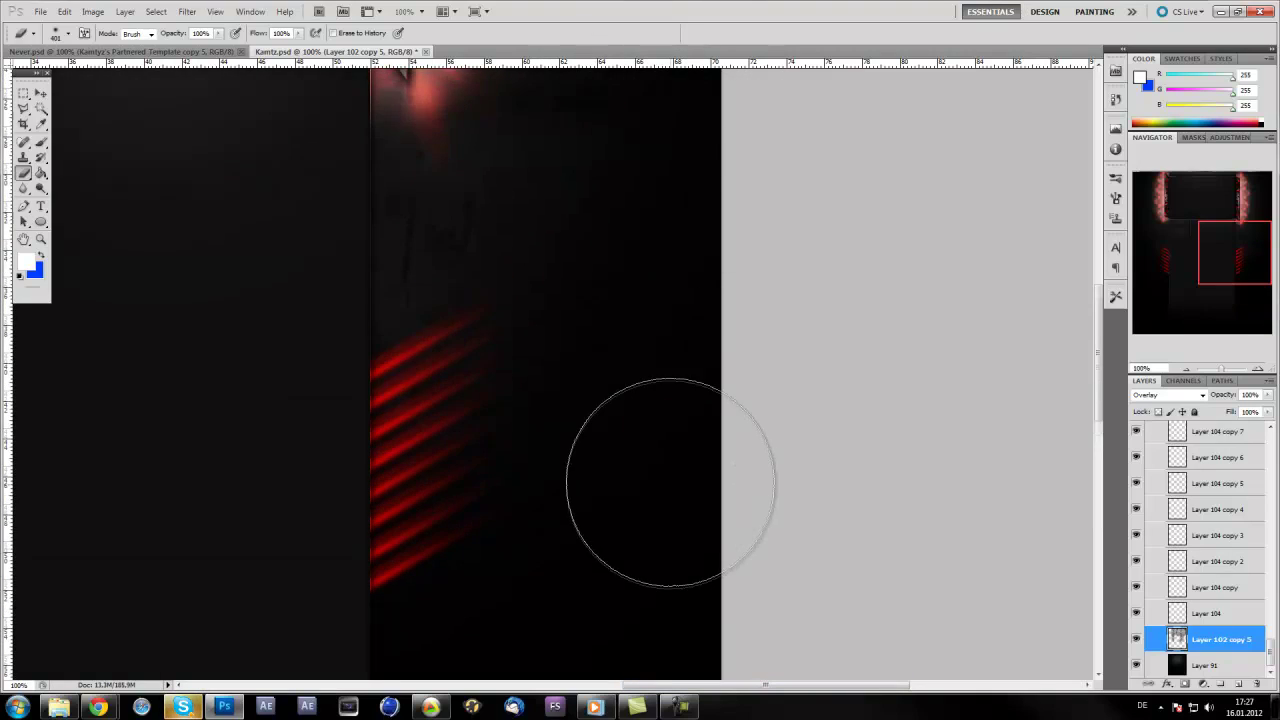
{"action": "scroll", "coordinate": [665, 430], "scroll_direction": "up", "scroll_amount": 2}
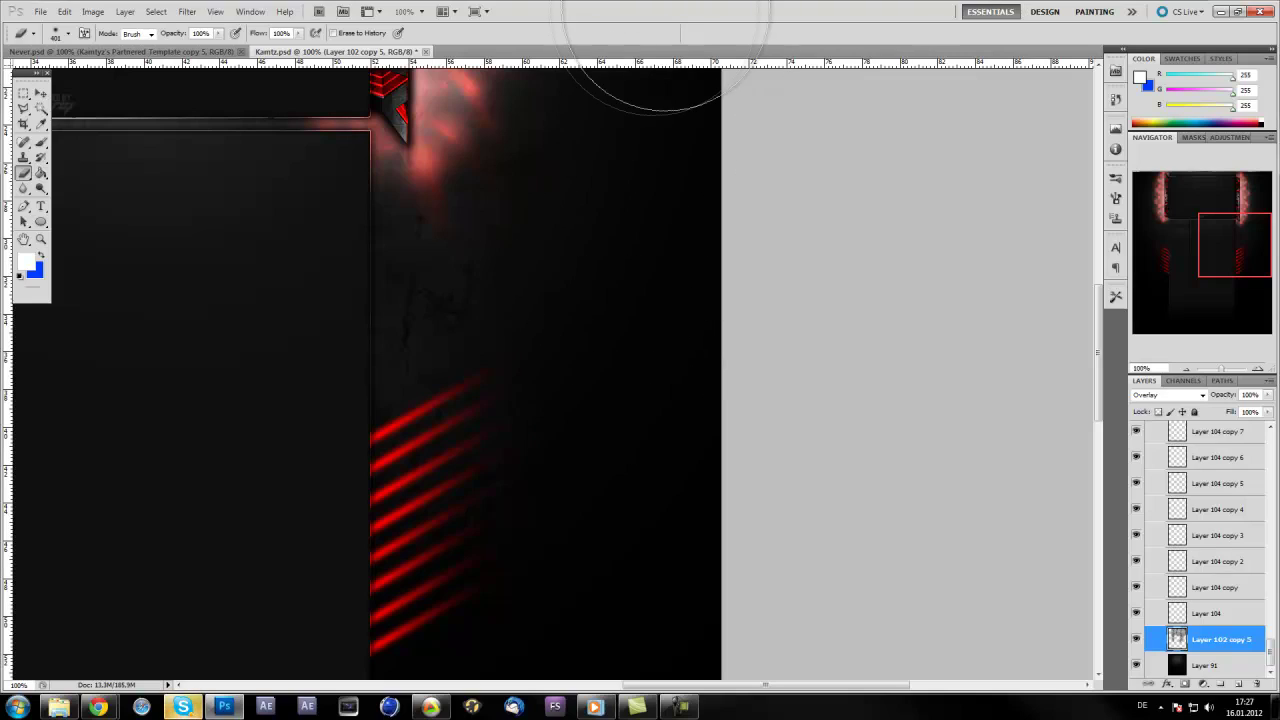
{"action": "scroll", "coordinate": [675, 258], "scroll_direction": "up", "scroll_amount": 1}
{"action": "scroll", "coordinate": [672, 260], "scroll_direction": "up", "scroll_amount": 2}
{"action": "scroll", "coordinate": [670, 262], "scroll_direction": "up", "scroll_amount": 1}
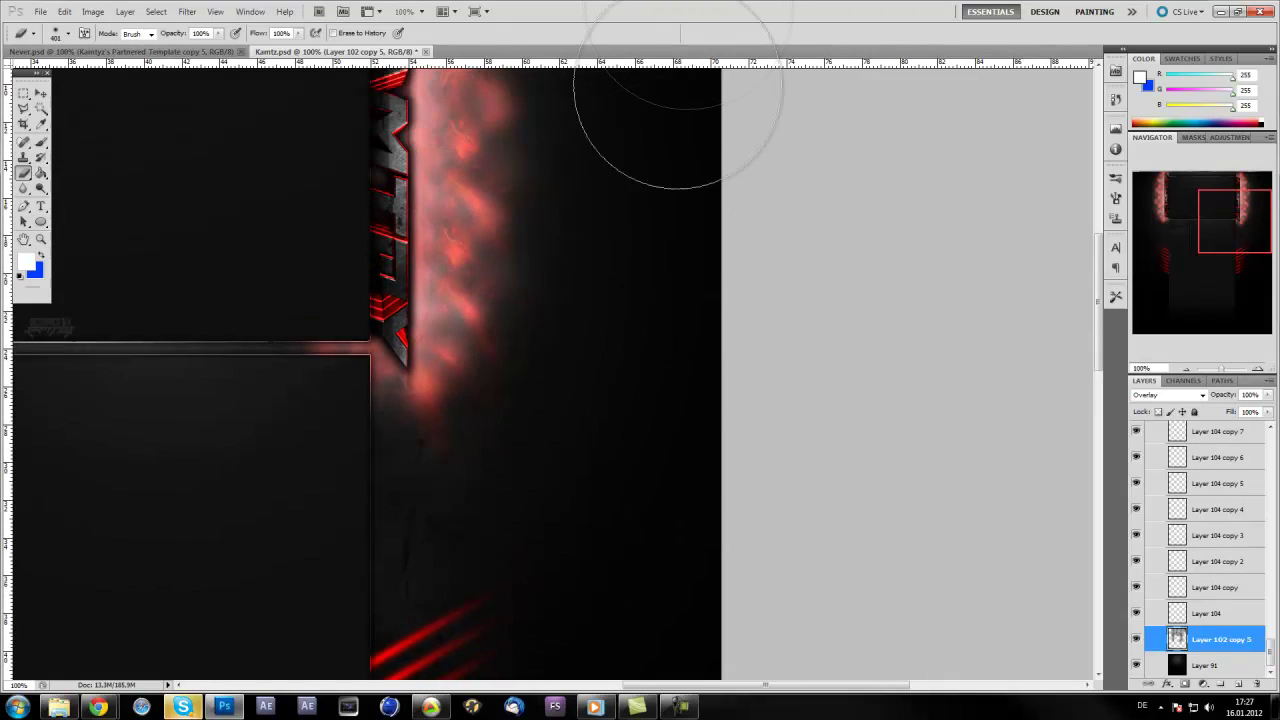
{"action": "scroll", "coordinate": [663, 414], "scroll_direction": "up", "scroll_amount": 1}
{"action": "scroll", "coordinate": [677, 354], "scroll_direction": "up", "scroll_amount": 1}
{"action": "scroll", "coordinate": [674, 343], "scroll_direction": "up", "scroll_amount": 1}
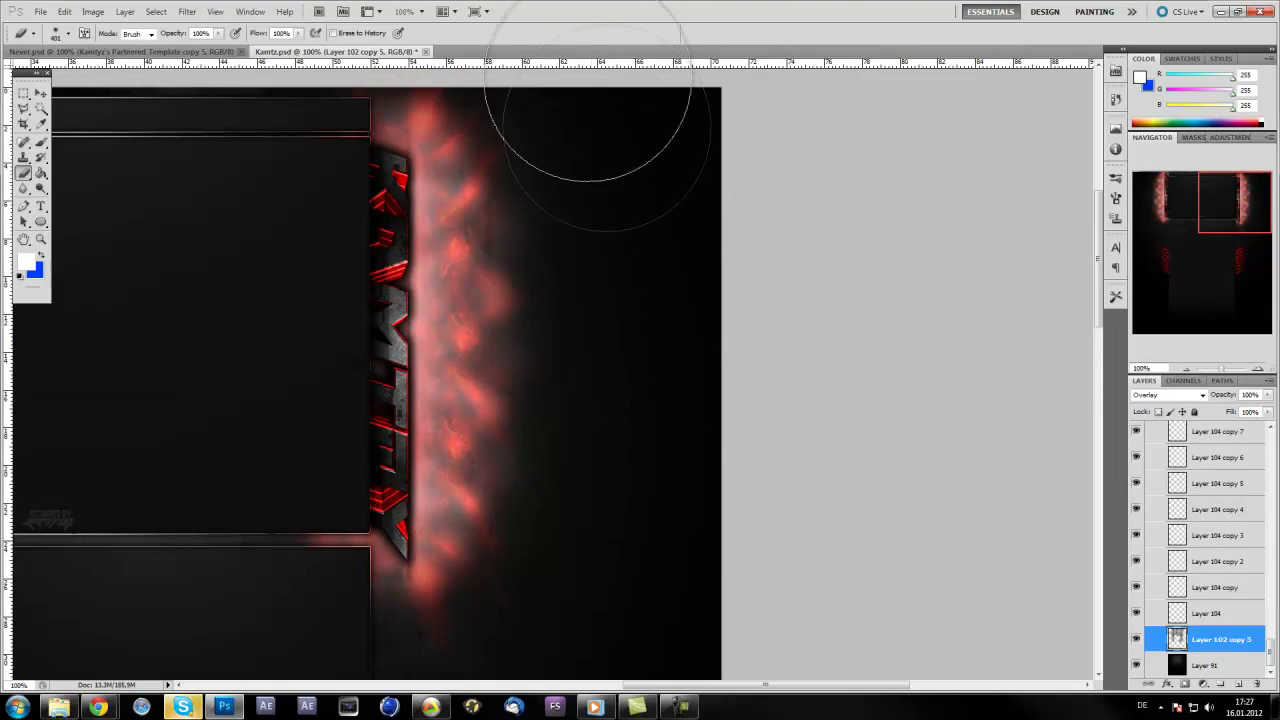
Switch to the Move Tool and nudge the layer slightly into place
{"action": "left_click", "coordinate": [41, 93]}
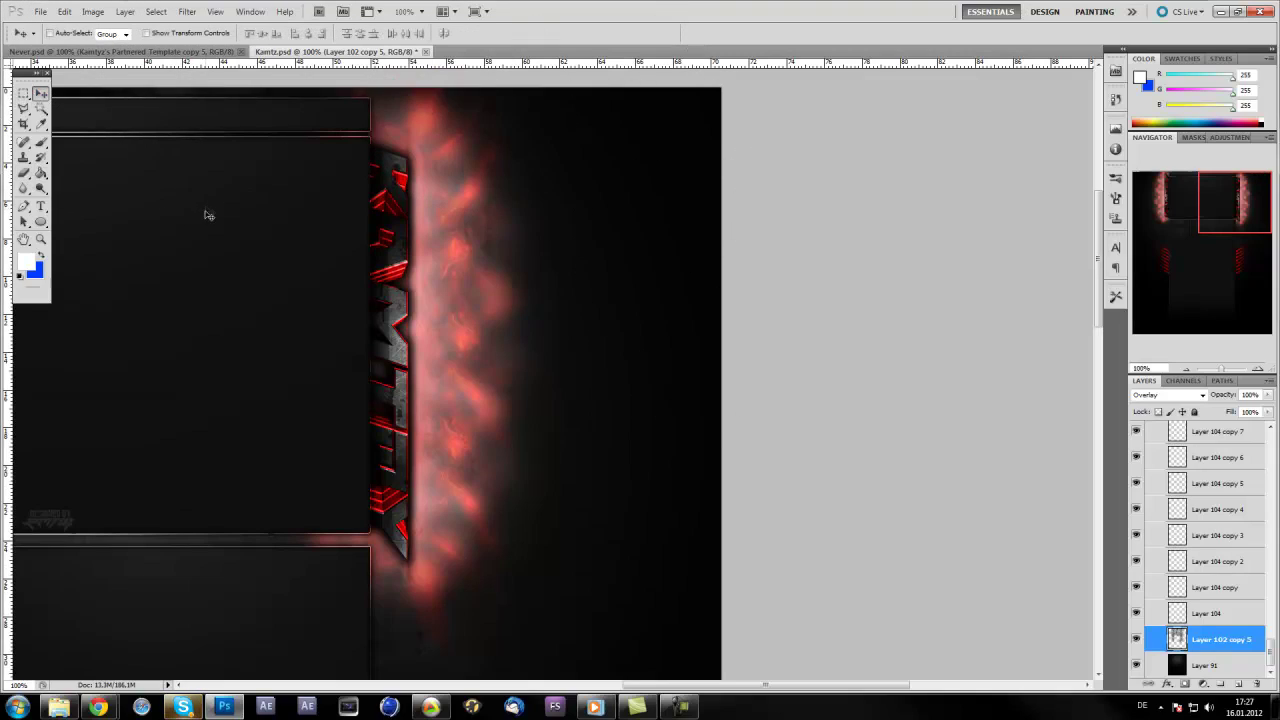
{"action": "left_click_drag", "start_coordinate": [637, 687], "coordinate": [540, 685]}
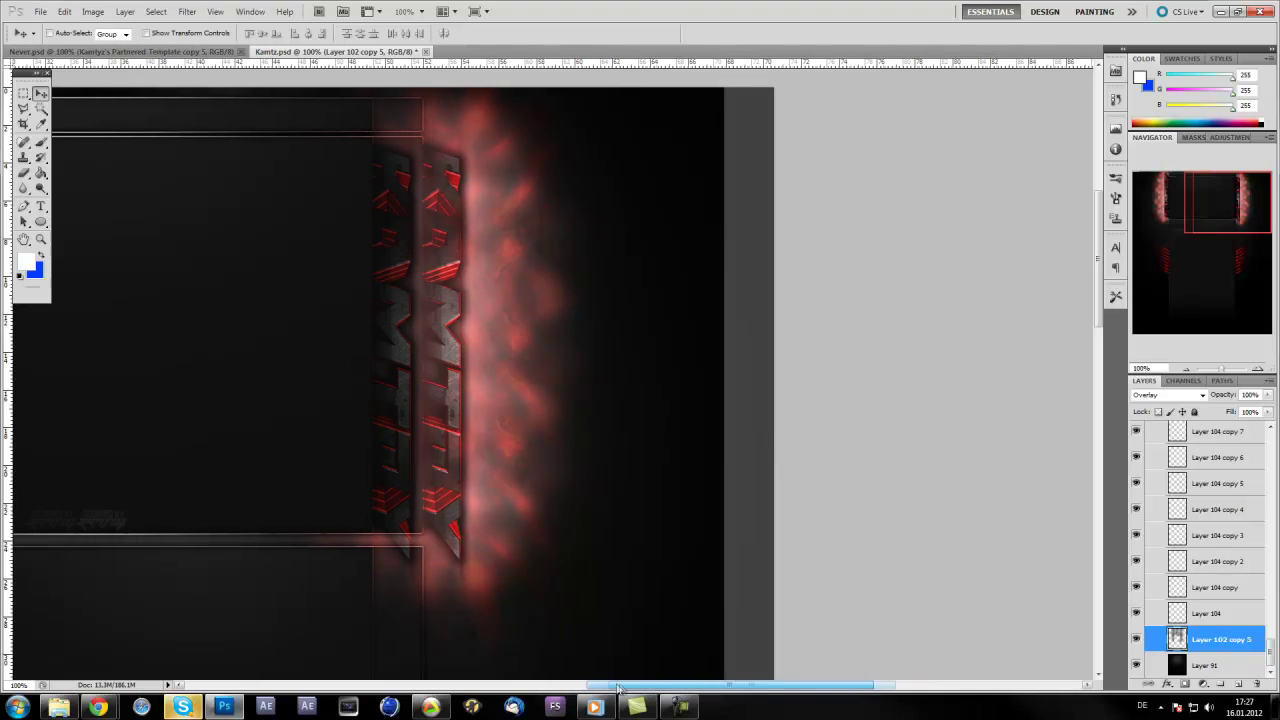
{"action": "scroll", "coordinate": [540, 618], "scroll_direction": "up", "scroll_amount": 1}
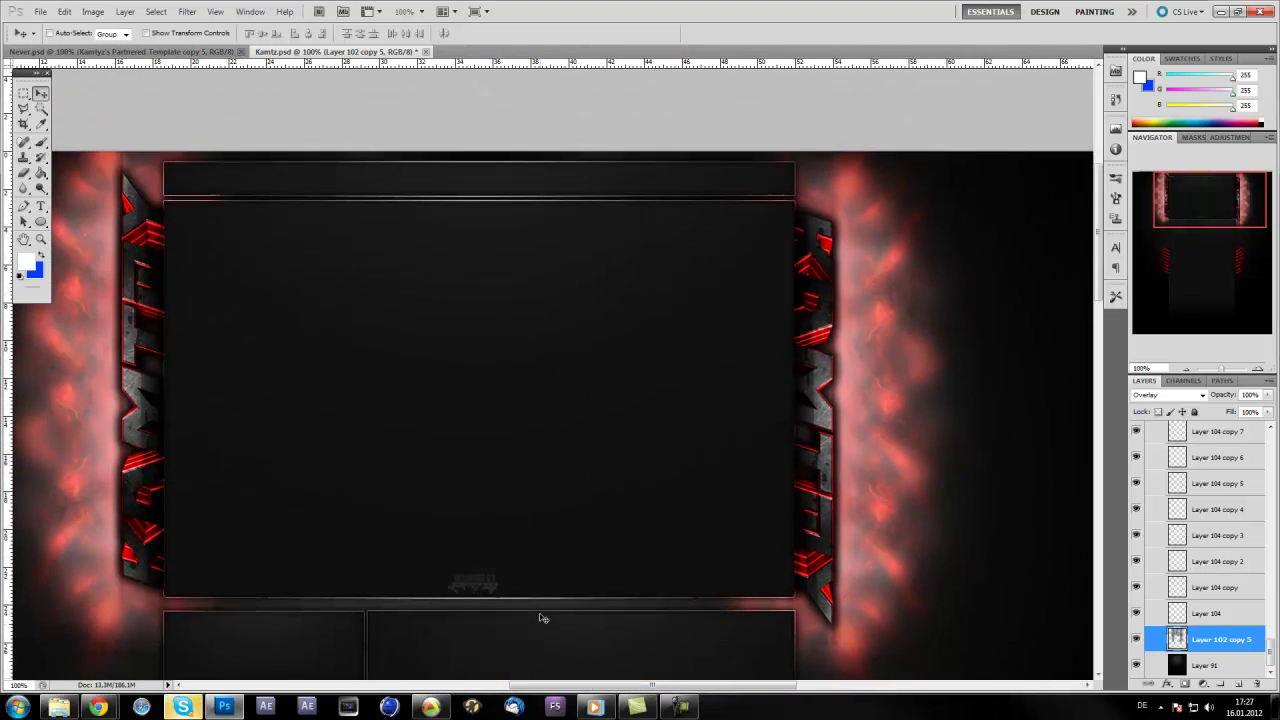
{"action": "scroll", "coordinate": [632, 670], "scroll_direction": "up", "scroll_amount": 1}
{"action": "left_click_drag", "start_coordinate": [659, 687], "coordinate": [642, 687]}
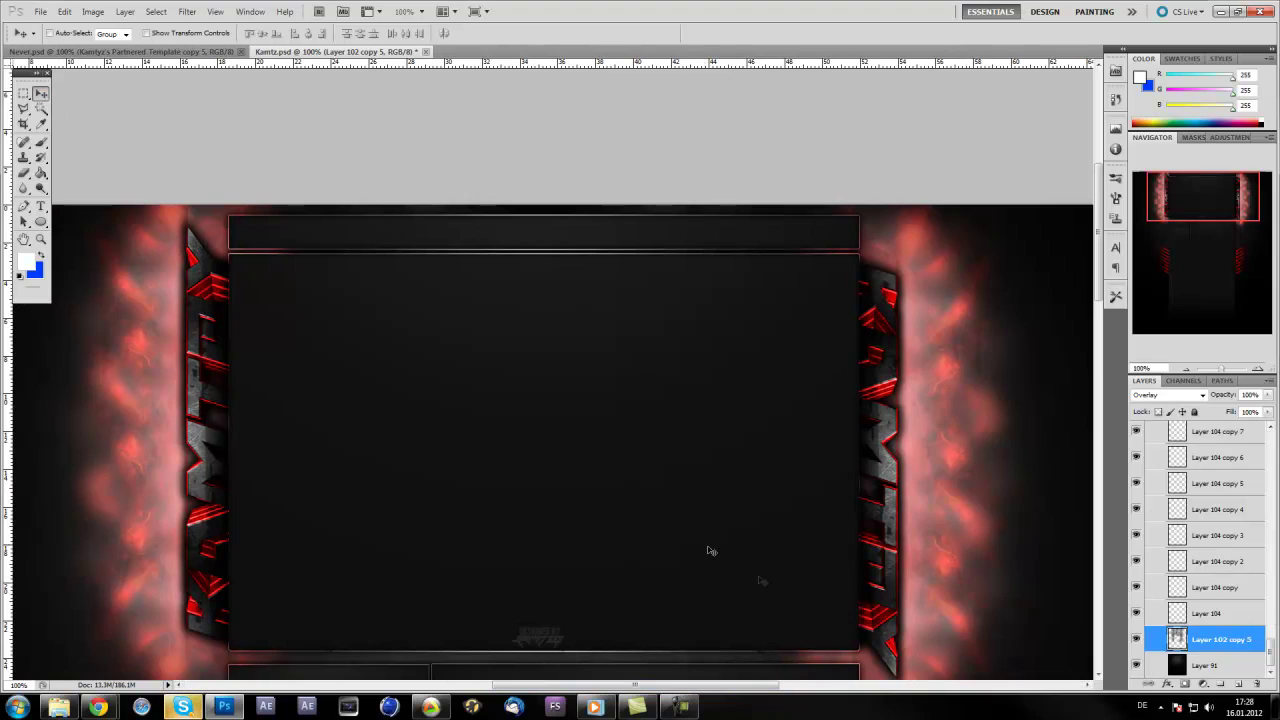
{"action": "scroll", "coordinate": [705, 535], "scroll_direction": "down", "scroll_amount": 1}
{"action": "left_click", "coordinate": [64, 11]}
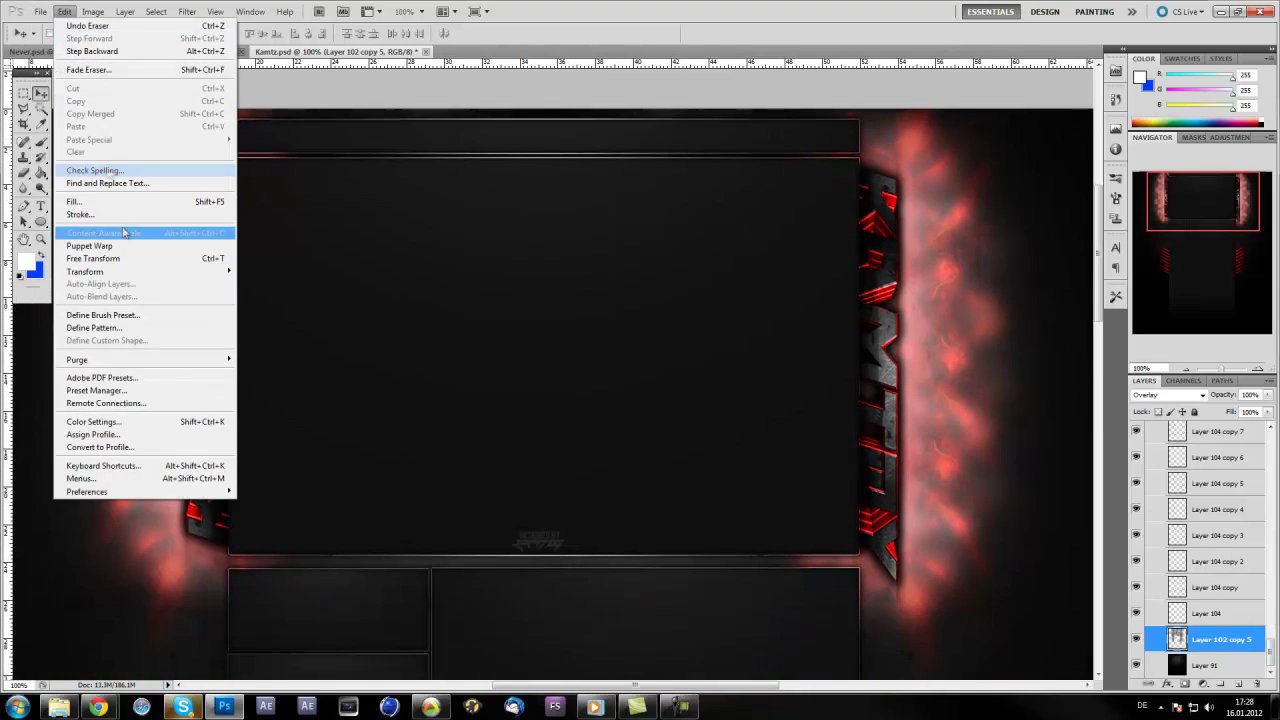
{"action": "mouse_move", "coordinate": [41, 11]}
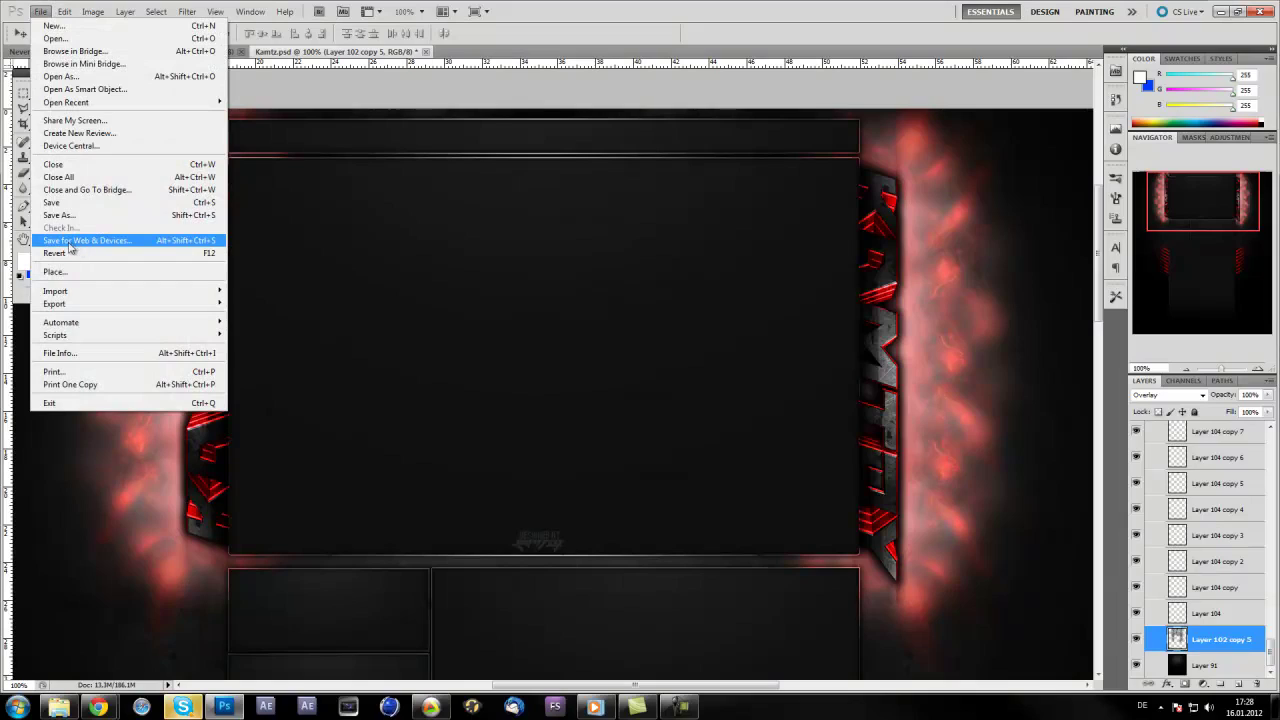
{"action": "left_click", "coordinate": [69, 245]}
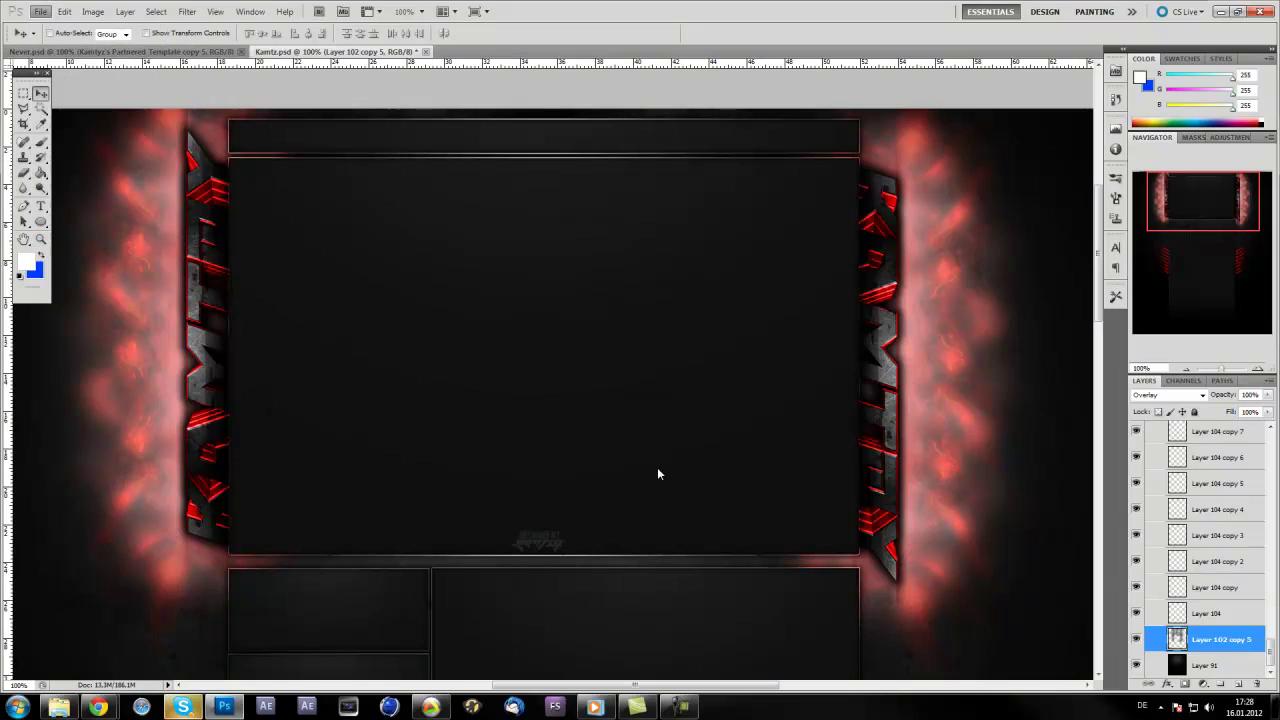
Export the banner via Save for Web as a transparent PNG-24 of about 976 KB
{"action": "key", "text": "ctrl+alt+shift+s"}
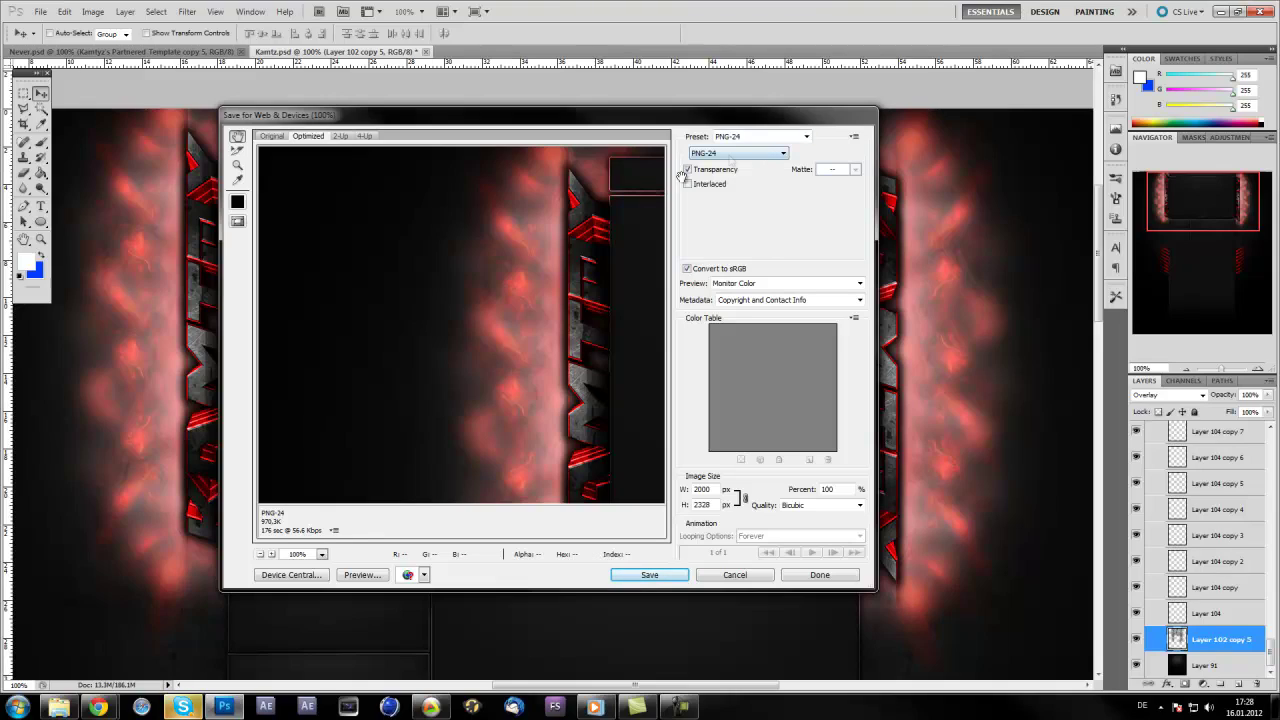
{"action": "left_click_drag", "start_coordinate": [627, 119], "coordinate": [624, 116]}
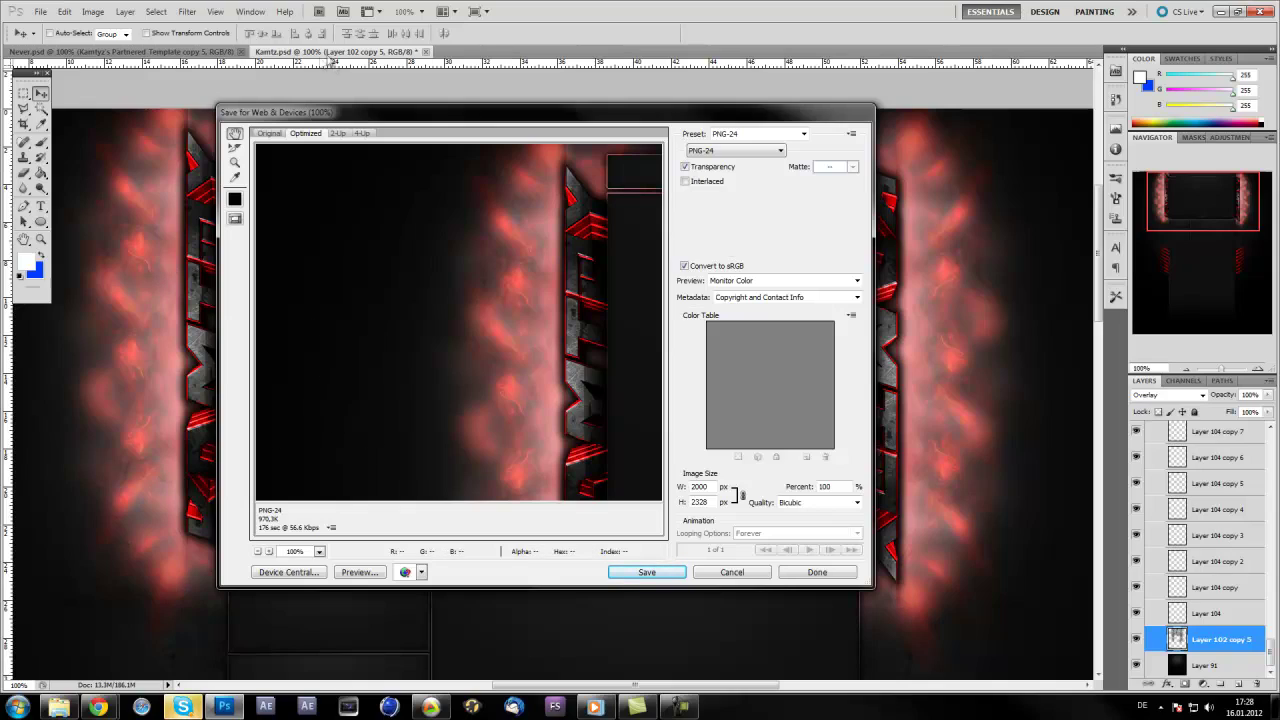
{"action": "left_click_drag", "start_coordinate": [374, 118], "coordinate": [369, 118]}
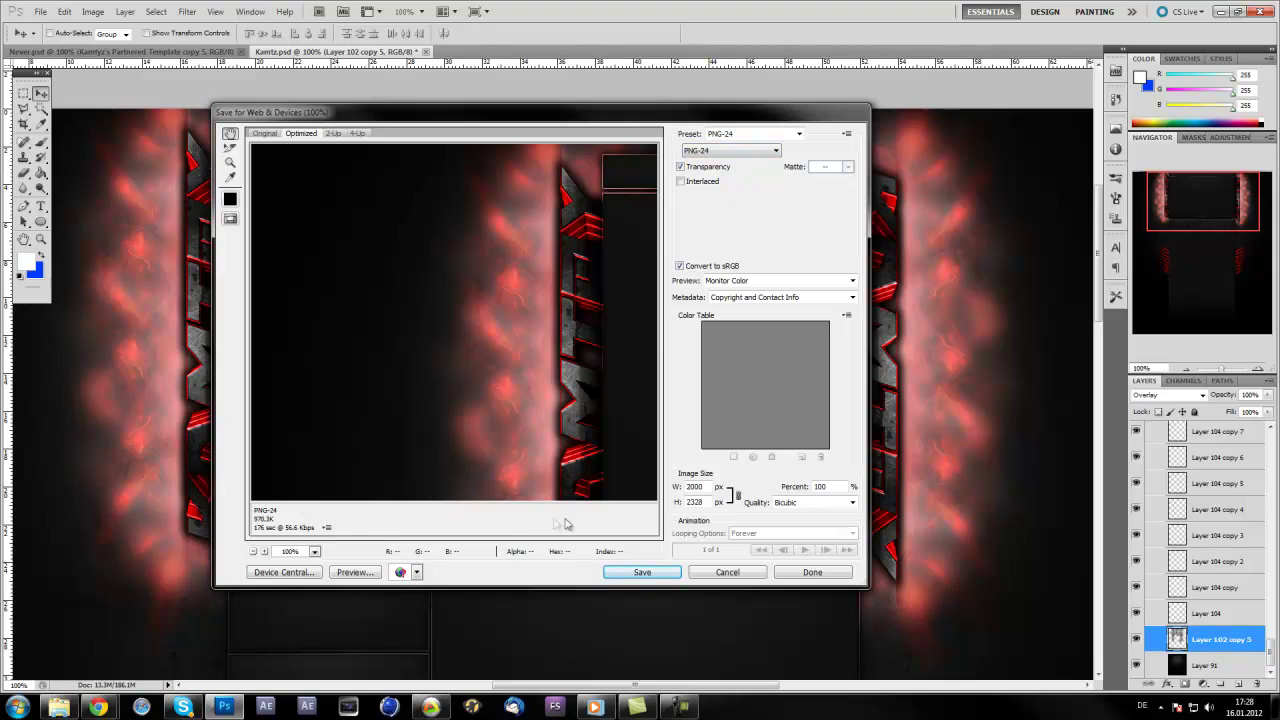
{"action": "left_click", "coordinate": [645, 572]}
{"action": "scroll", "coordinate": [400, 533], "scroll_direction": "up", "scroll_amount": 2}
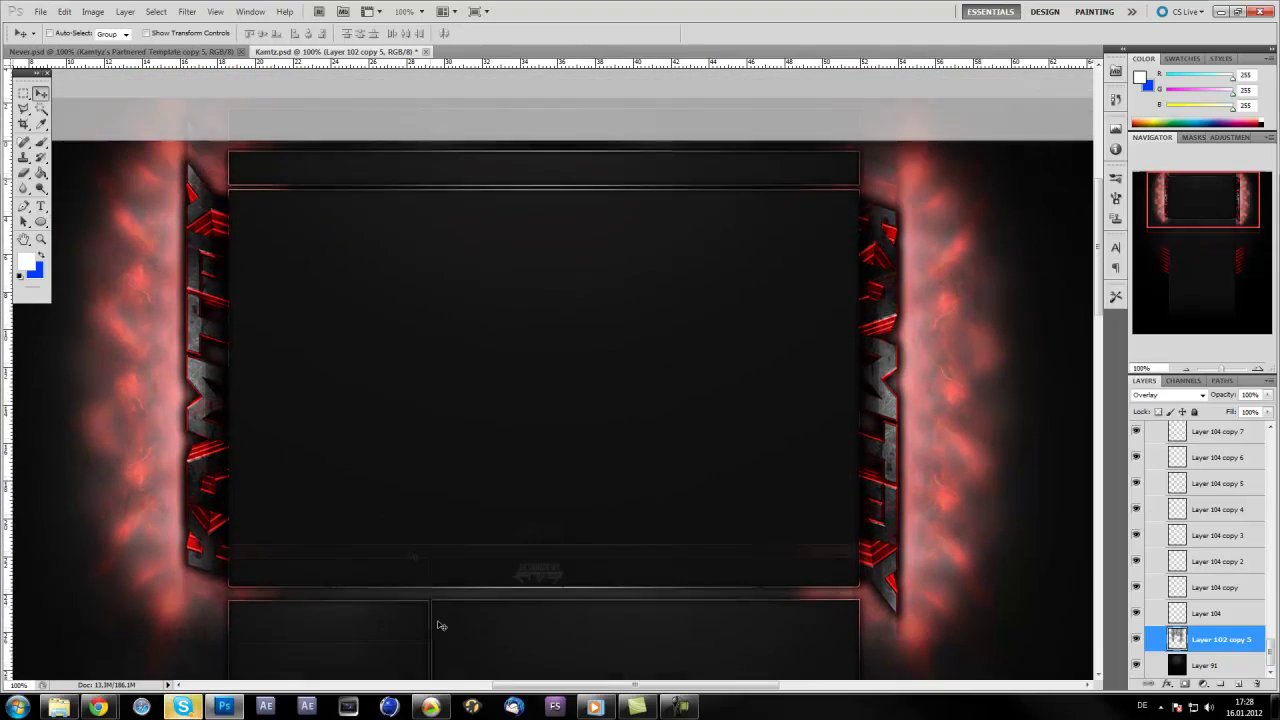
{"action": "left_click_drag", "start_coordinate": [556, 685], "coordinate": [548, 685]}
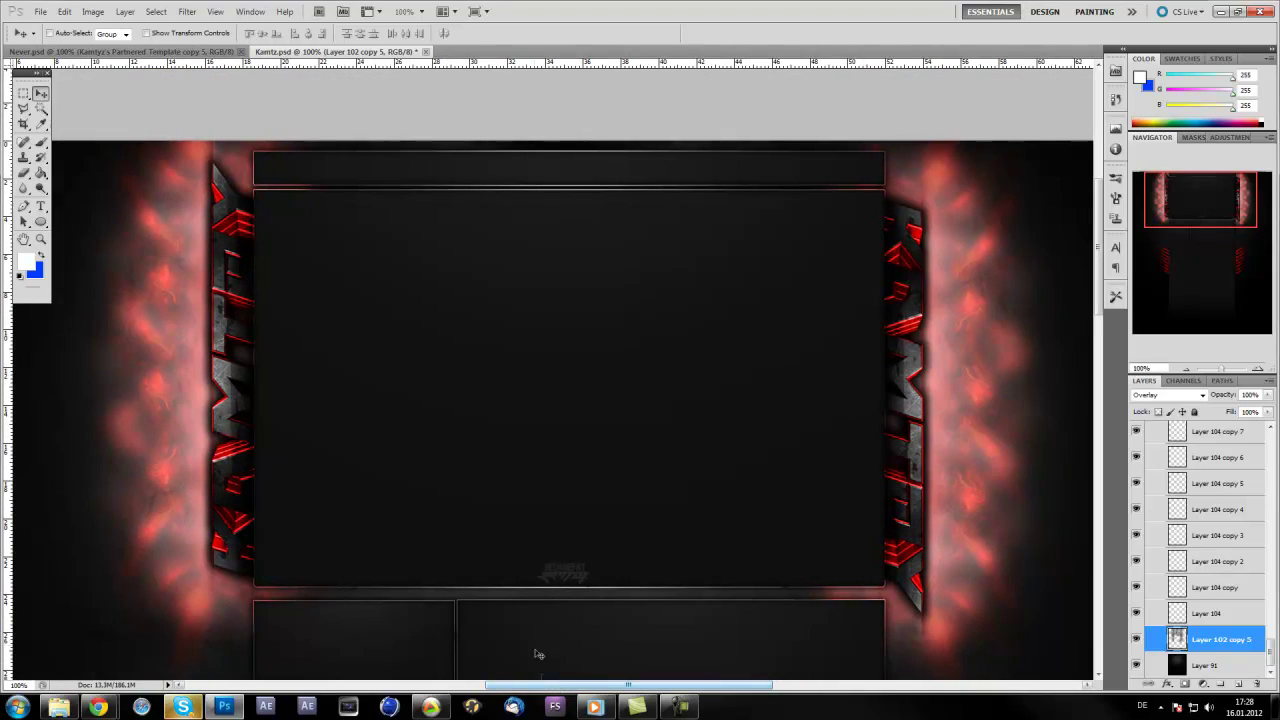
{"action": "scroll", "coordinate": [505, 421], "scroll_direction": "down", "scroll_amount": 1}
{"action": "scroll", "coordinate": [505, 421], "scroll_direction": "up", "scroll_amount": 2}
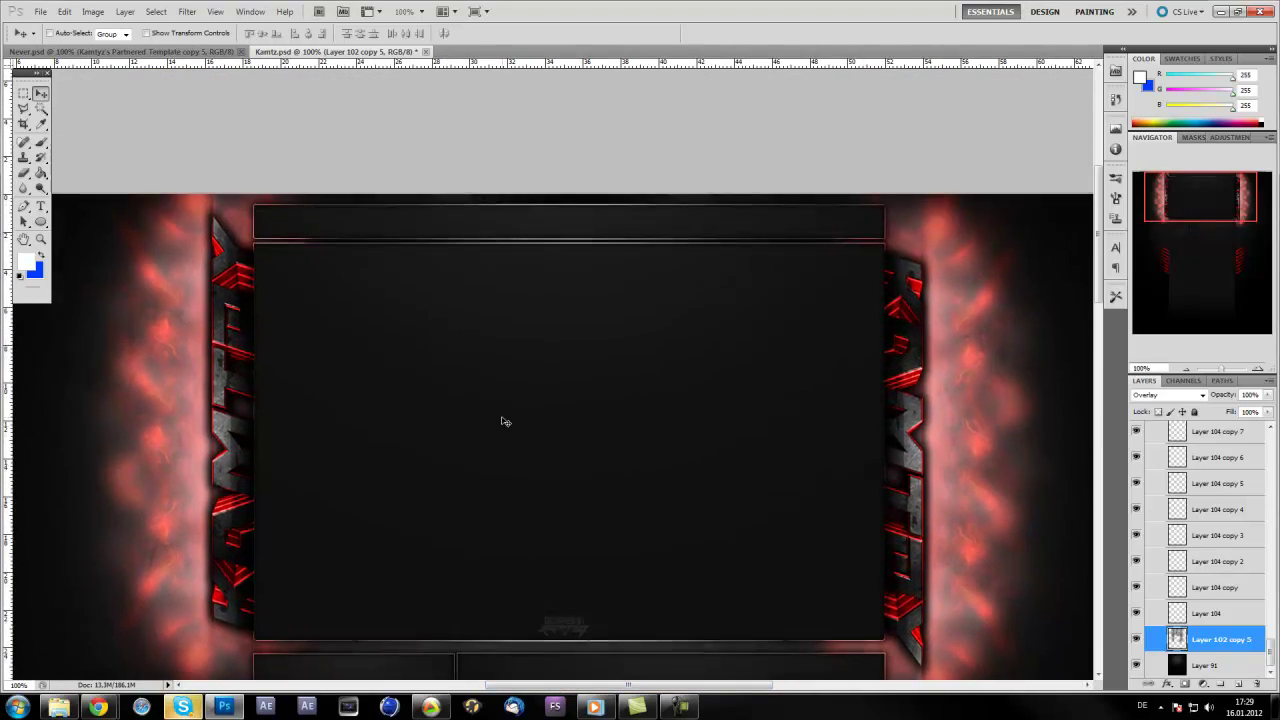